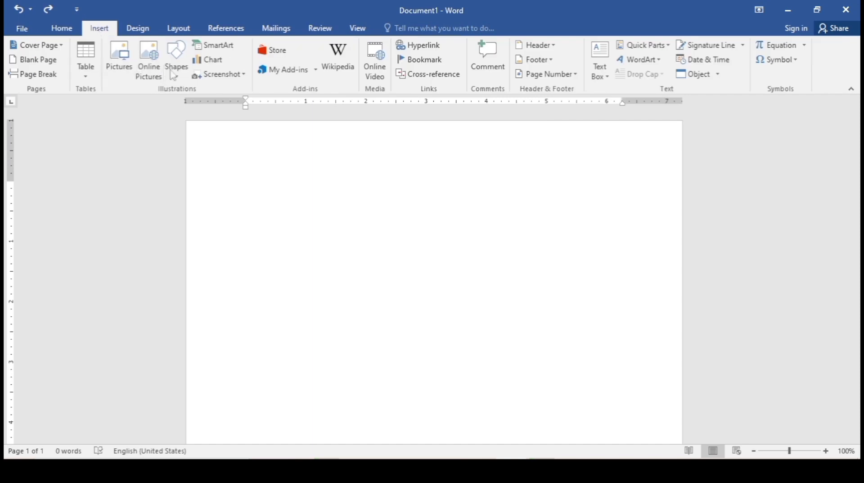
# Draw a 32-point star about 4.03" high and 4.54" wide on the page and deepen the notches between its points
pyautogui.click(174, 72)
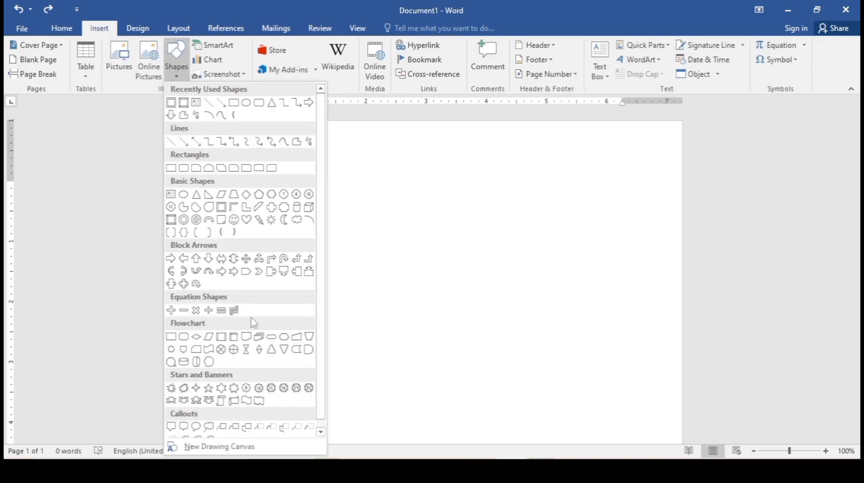
pyautogui.click(309, 387)
pyautogui.moveTo(280, 151)
pyautogui.mouseDown()
pyautogui.moveTo(406, 303)
pyautogui.moveTo(540, 377)
pyautogui.moveTo(559, 400)
pyautogui.mouseUp()
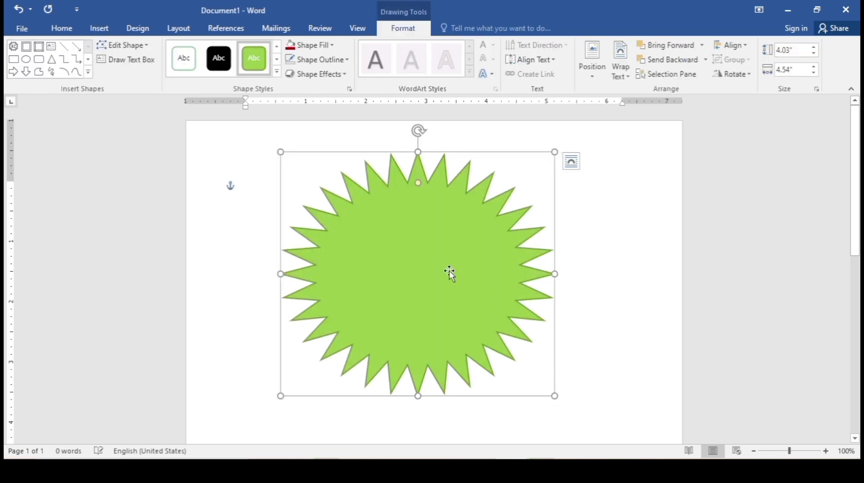
pyautogui.moveTo(417, 188)
pyautogui.mouseDown()
pyautogui.moveTo(419, 219)
pyautogui.moveTo(426, 195)
pyautogui.mouseUp()
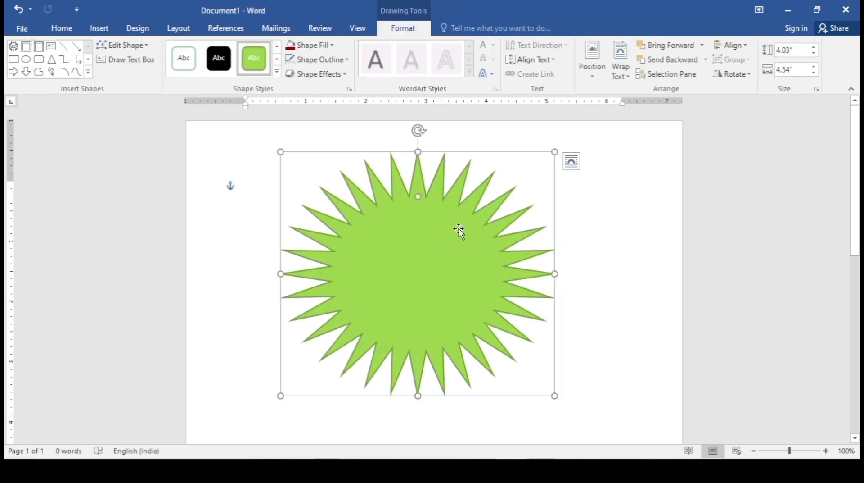
# Give the star an Angle top bevel with a width of 35 pt and a height of 66 pt
pyautogui.rightClick(469, 222)
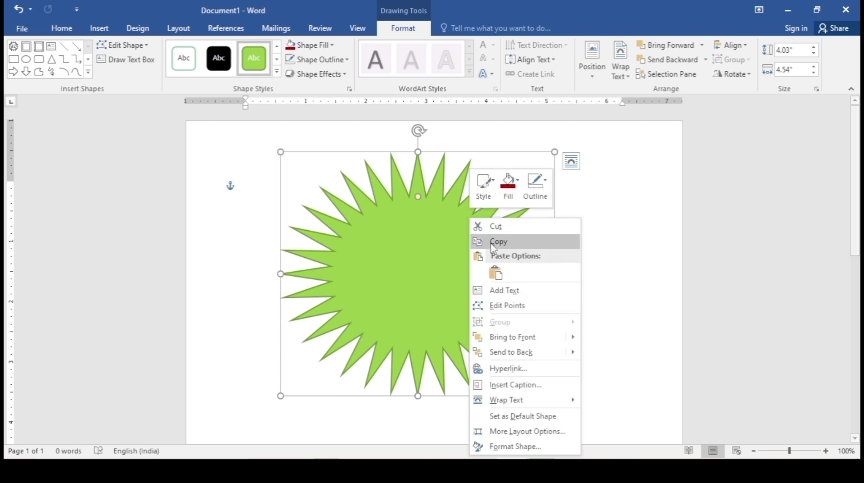
pyautogui.click(517, 447)
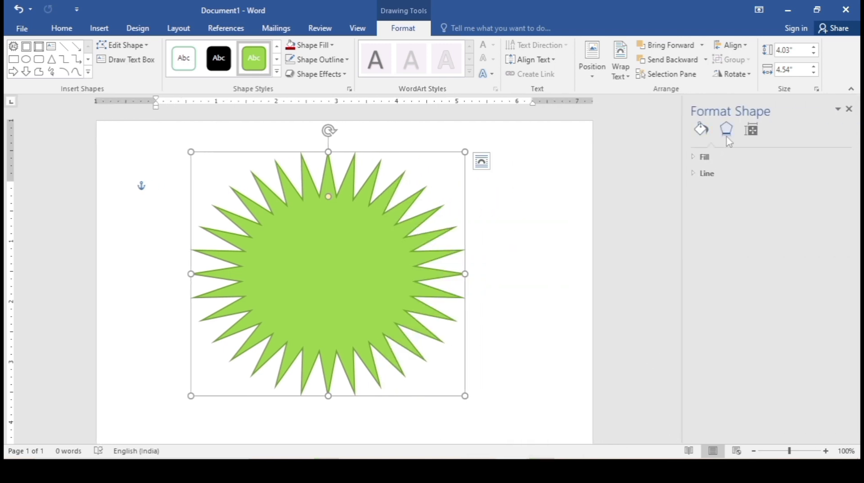
pyautogui.click(728, 135)
pyautogui.click(727, 222)
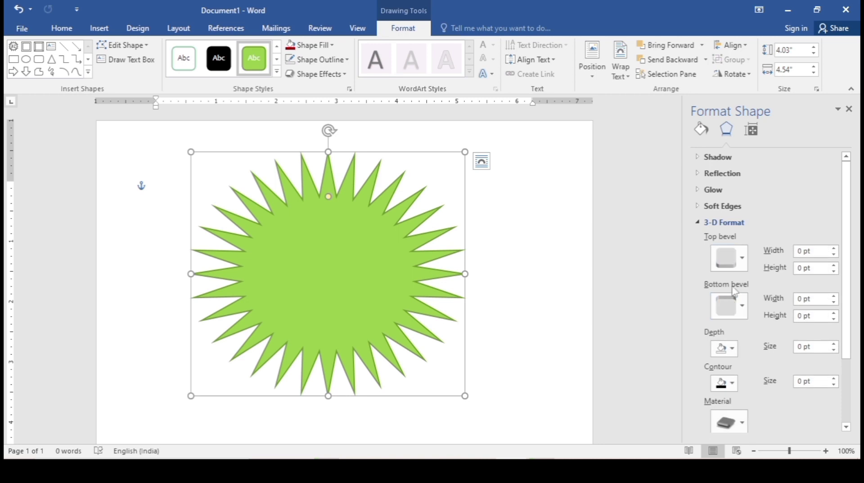
pyautogui.click(727, 258)
pyautogui.click(837, 388)
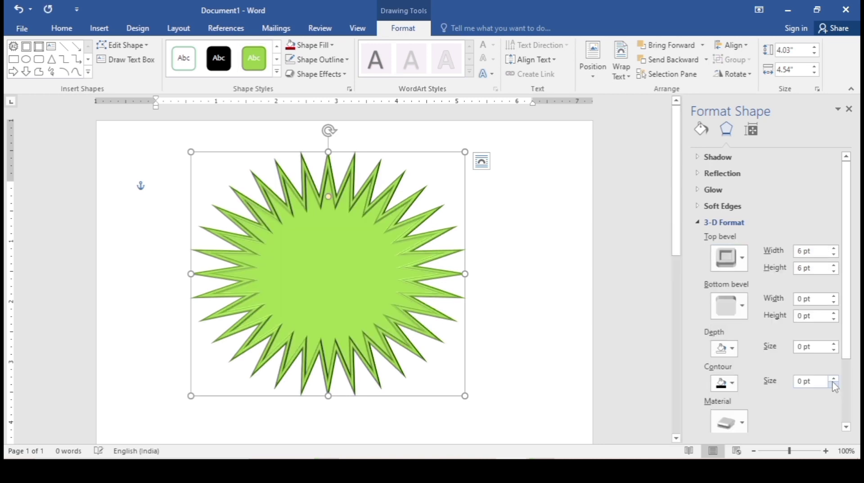
pyautogui.click(742, 261)
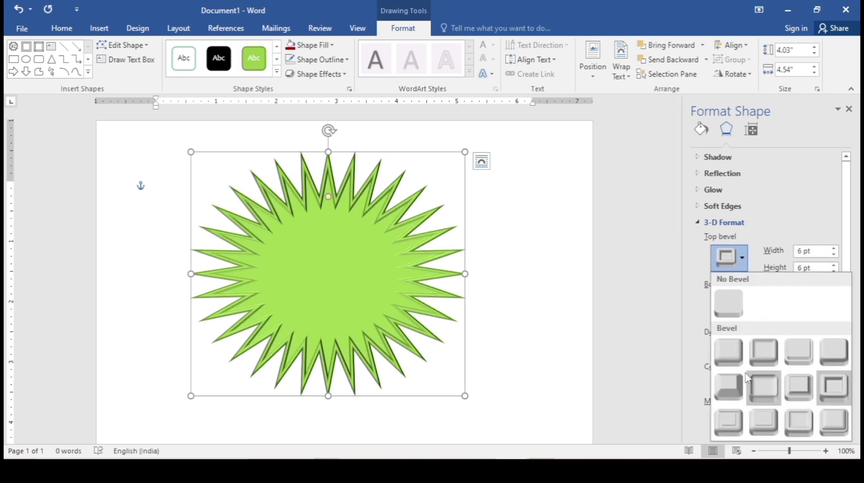
pyautogui.click(728, 385)
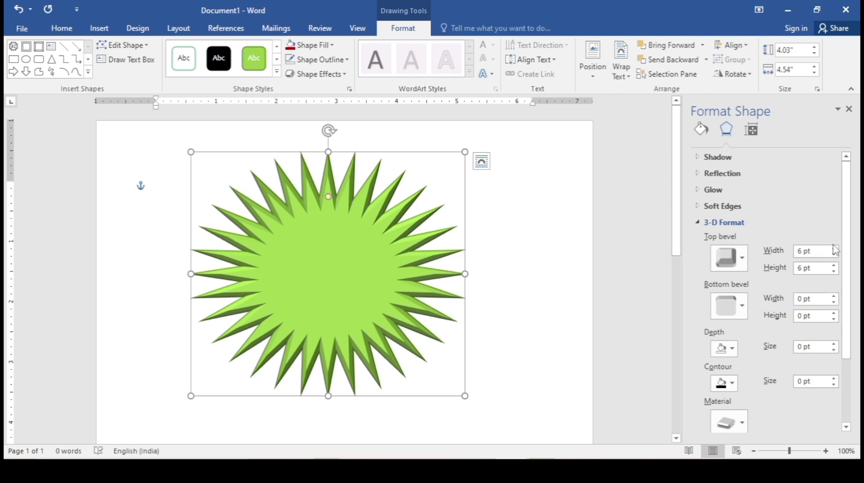
pyautogui.moveTo(836, 249); pyautogui.dragTo(835, 269)
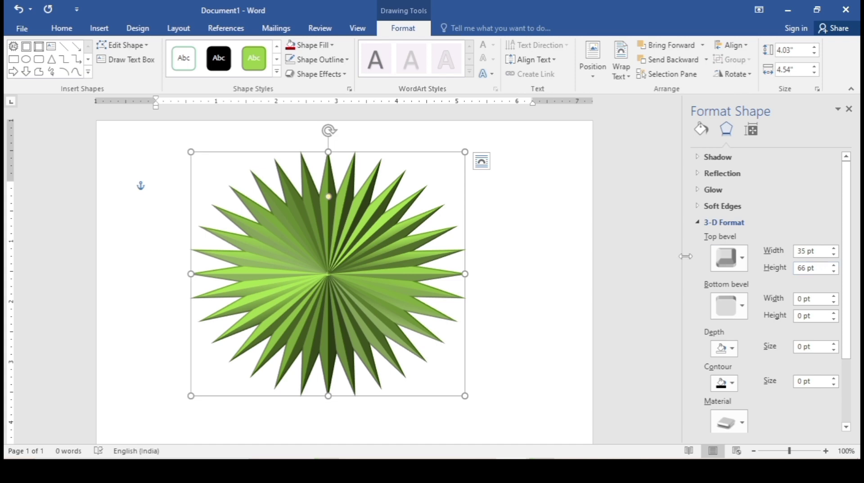
# Remove the outline from the star
pyautogui.rightClick(394, 230)
pyautogui.click(340, 60)
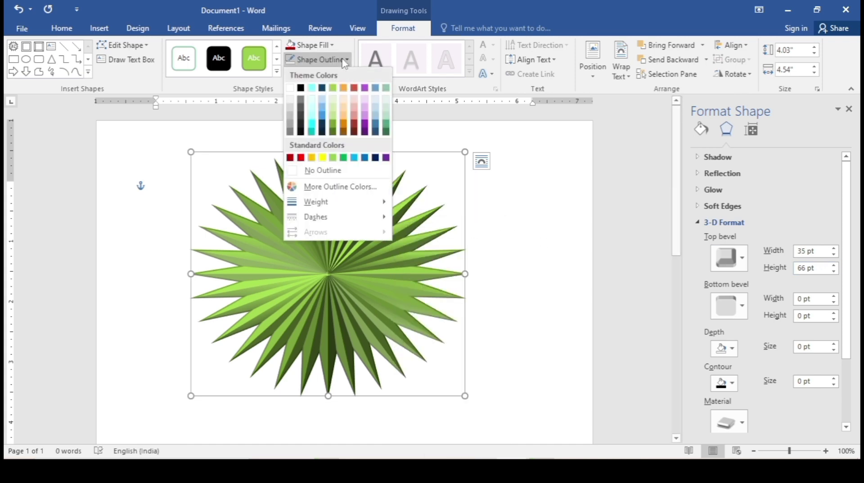
pyautogui.click(332, 171)
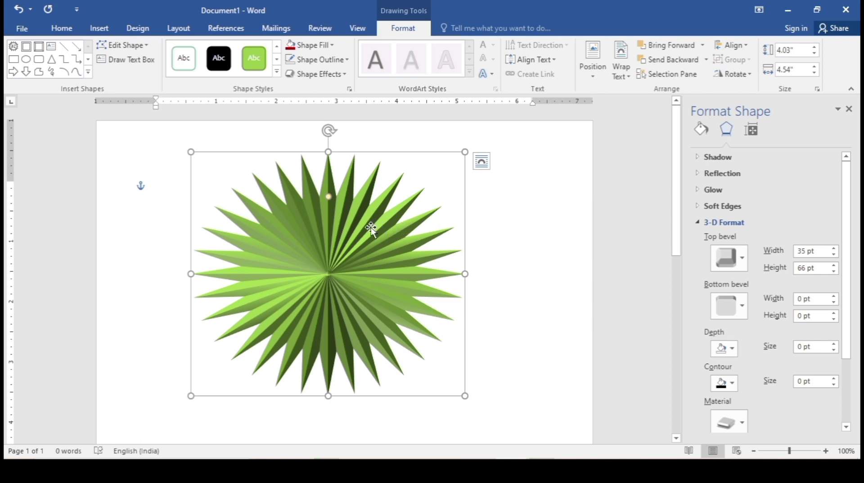
# Add a bottom bevel to the star with a width of 41.5 pt and a height of 37.5 pt
pyautogui.click(727, 304)
pyautogui.click(734, 249)
pyautogui.click(835, 297)
pyautogui.click(835, 297)
pyautogui.click(835, 297)
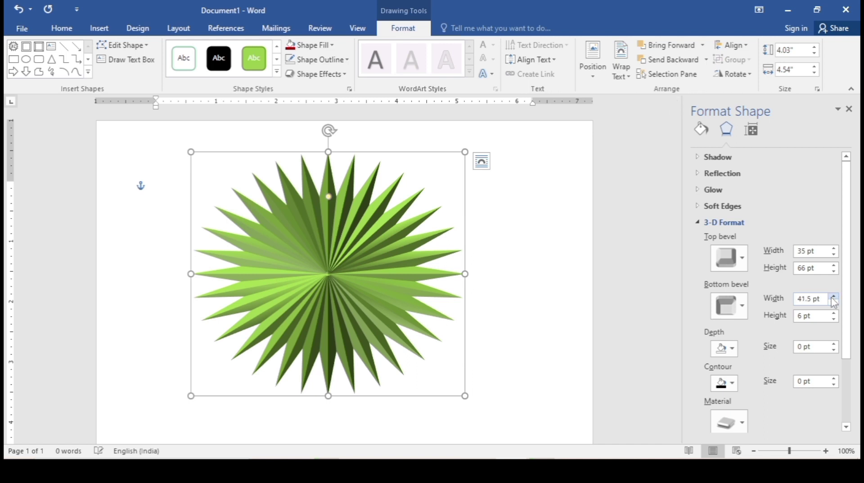
pyautogui.click(835, 312)
pyautogui.click(835, 313)
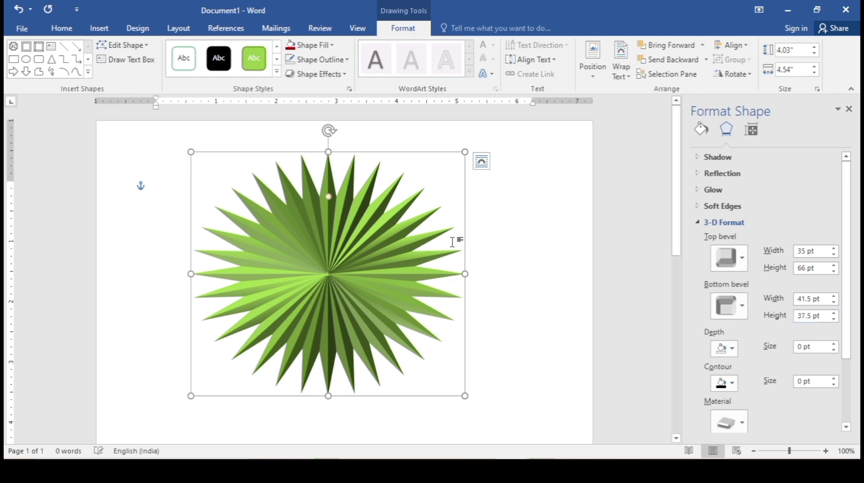
pyautogui.rightClick(404, 239)
pyautogui.click(357, 242)
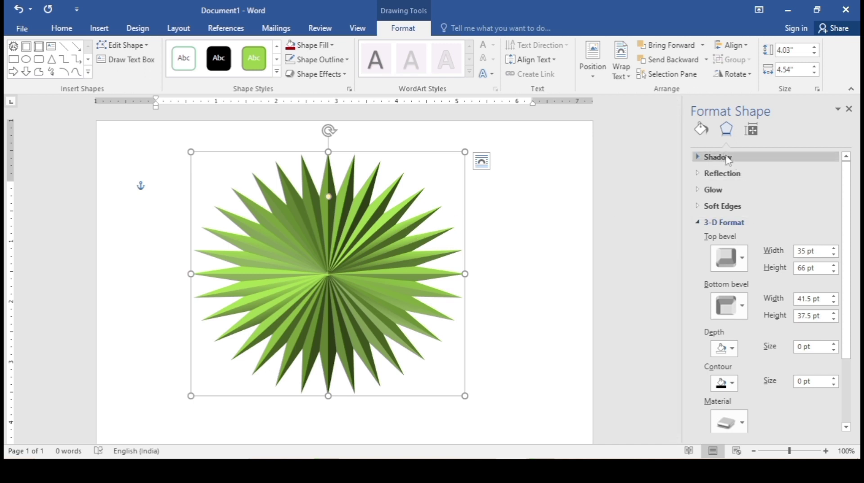
# Apply a gradient fill to the star and color its first gradient stop red
pyautogui.click(701, 131)
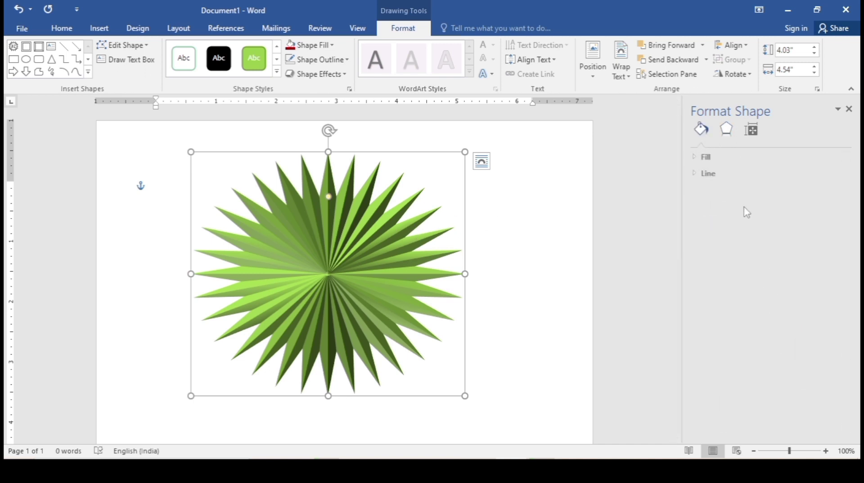
pyautogui.click(713, 156)
pyautogui.click(726, 206)
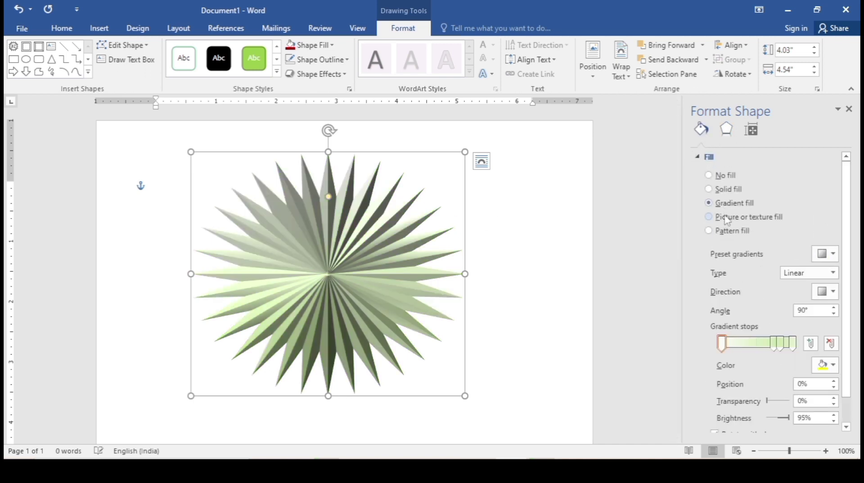
pyautogui.click(826, 365)
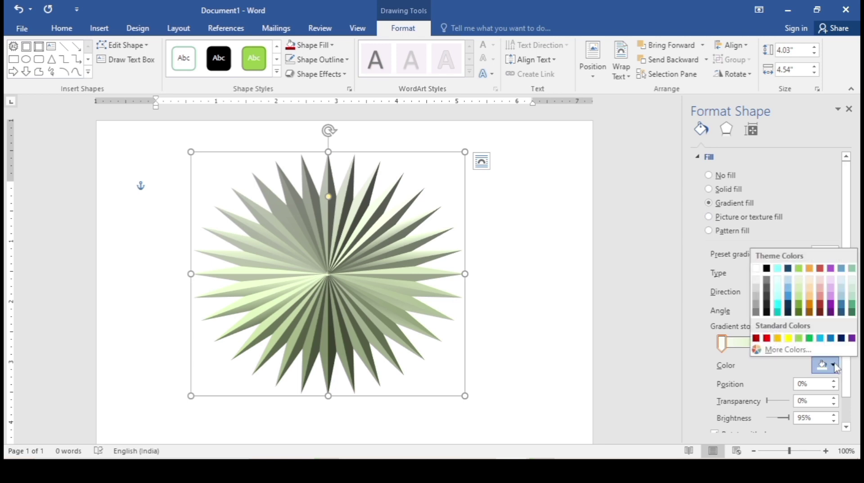
pyautogui.click(767, 338)
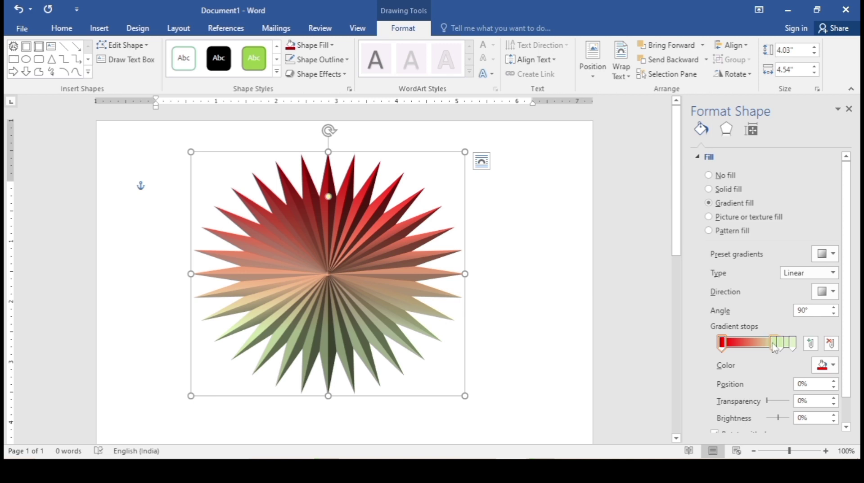
# Move the second gradient stop to 32% and color it yellow
pyautogui.moveTo(773, 343); pyautogui.dragTo(746, 343)
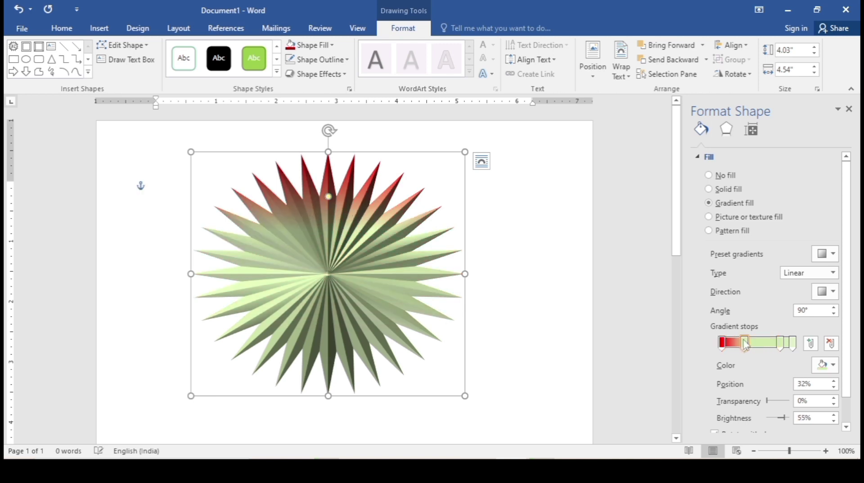
pyautogui.click(836, 366)
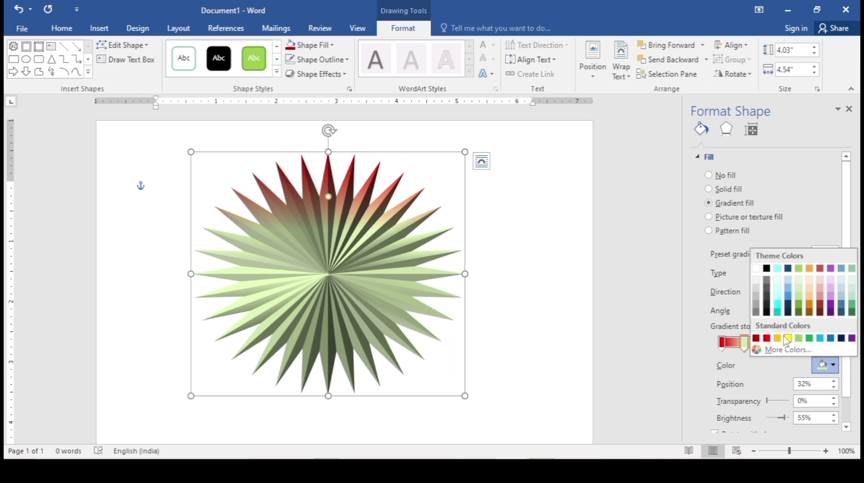
pyautogui.click(793, 336)
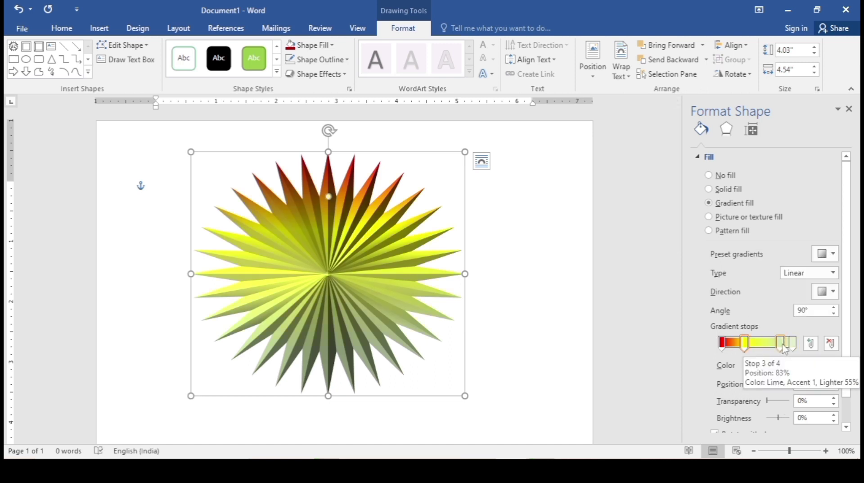
# Color the third gradient stop green and the last stop dark blue
pyautogui.click(781, 343)
pyautogui.click(829, 365)
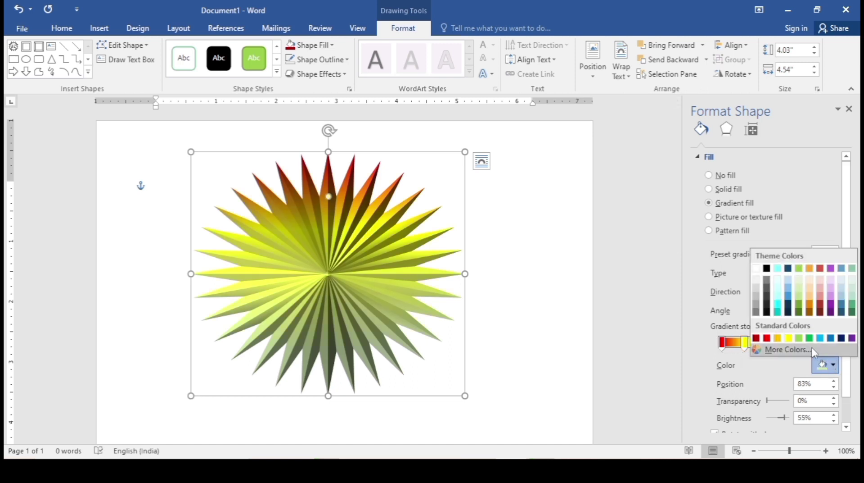
pyautogui.click(814, 336)
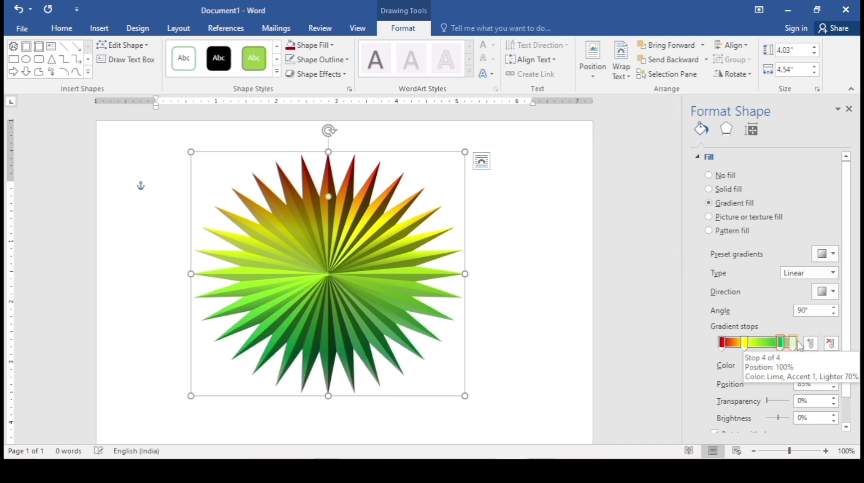
pyautogui.click(793, 343)
pyautogui.click(833, 364)
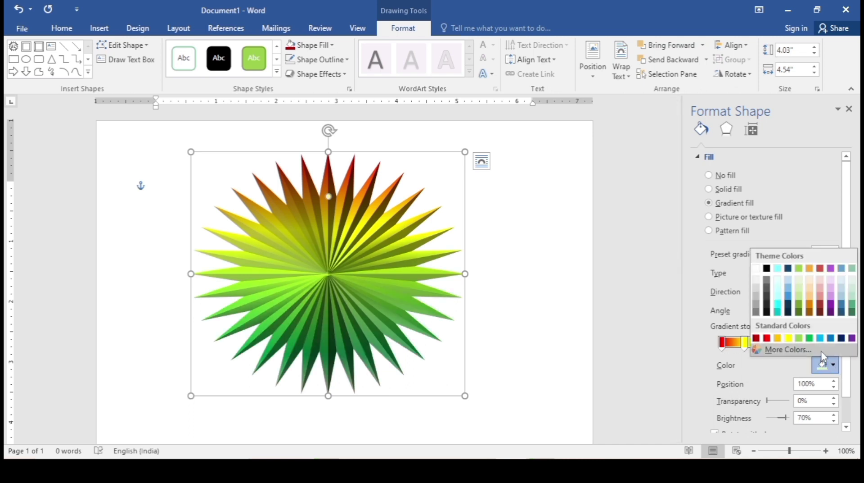
pyautogui.press('Escape')
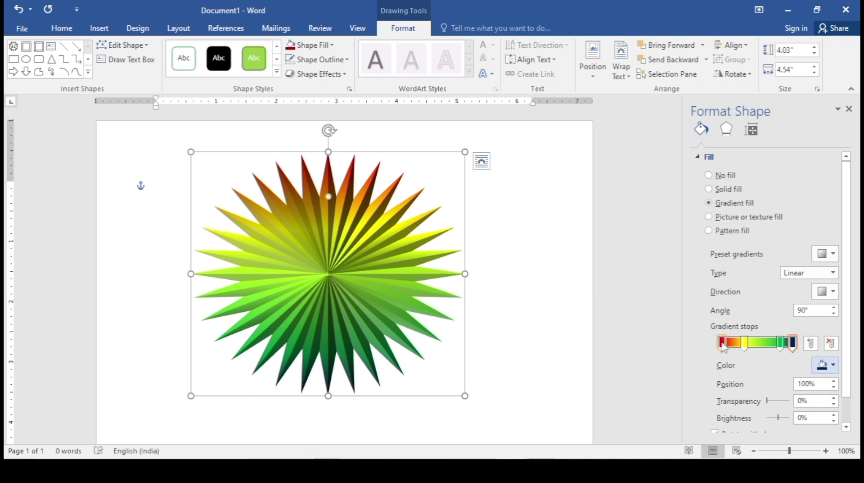
# Respace the gradient stops, with red at 16%, dark blue at 82%, and yellow and green between them
pyautogui.moveTo(722, 343); pyautogui.dragTo(757, 350)
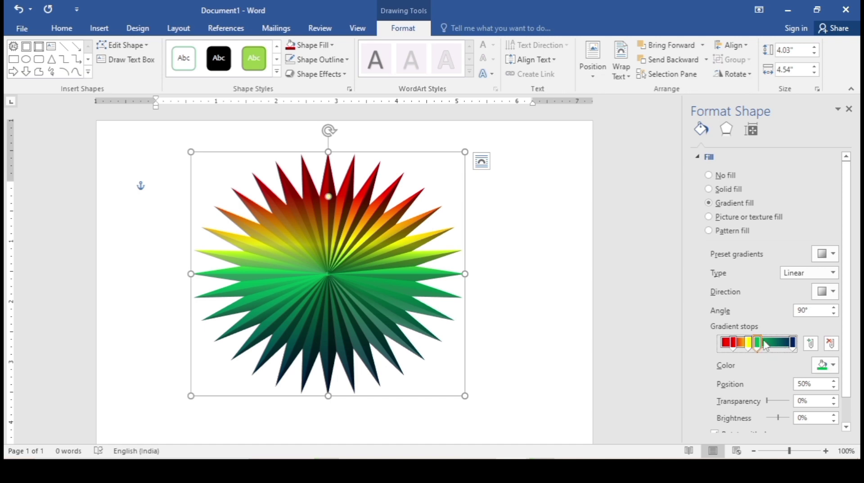
pyautogui.moveTo(761, 345); pyautogui.dragTo(779, 348)
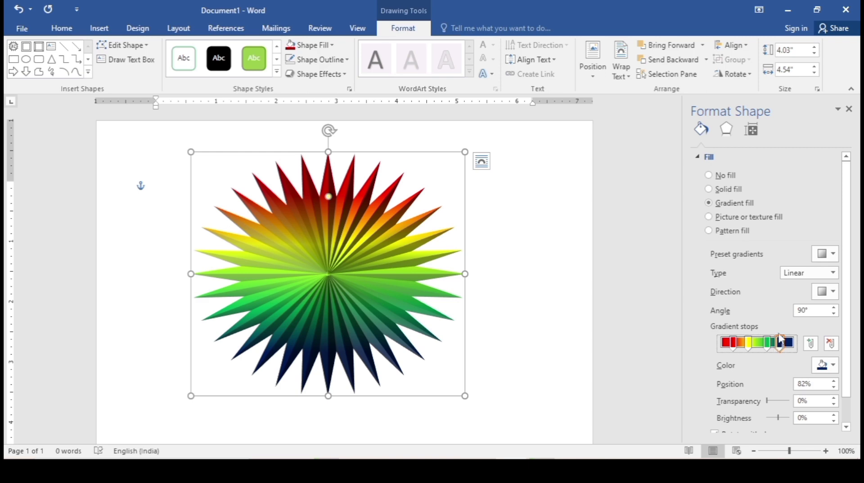
pyautogui.click(500, 203)
# Move the star toward the page's upper-left corner and deselect it
pyautogui.click(326, 244)
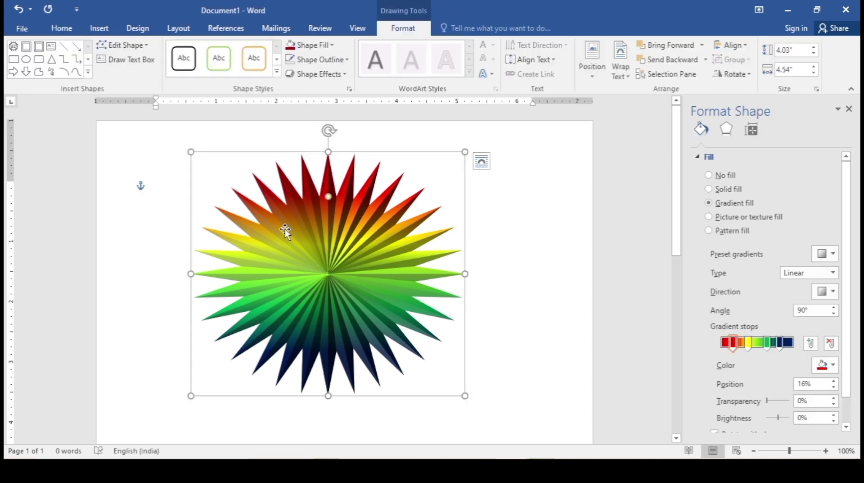
pyautogui.moveTo(272, 152); pyautogui.dragTo(207, 136)
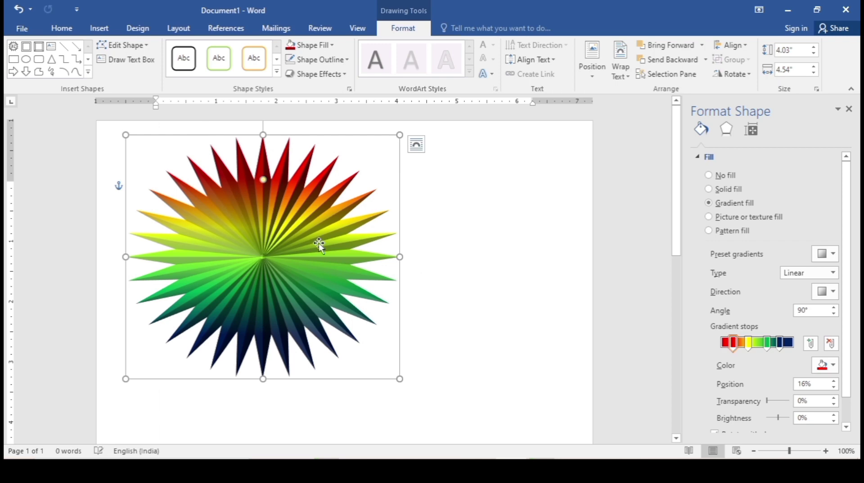
pyautogui.click(445, 258)
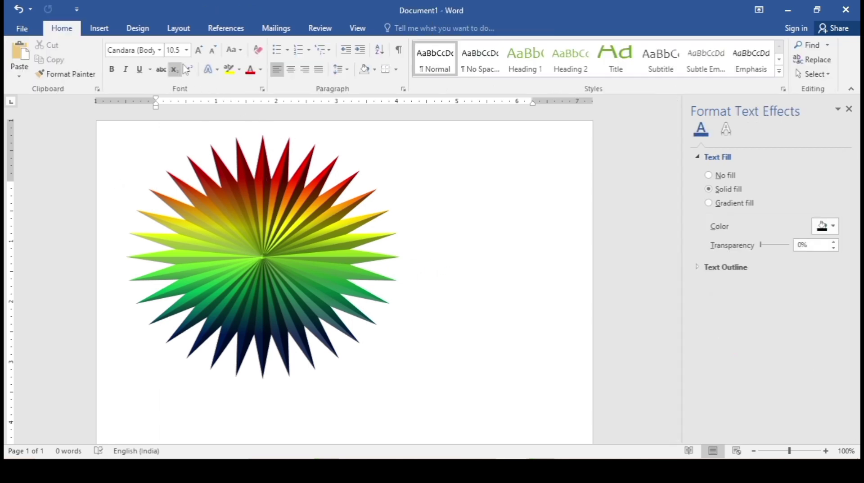
# Draw a 4-point star about 1.78" high and 1.71" wide in the empty space beside the large star
pyautogui.click(102, 29)
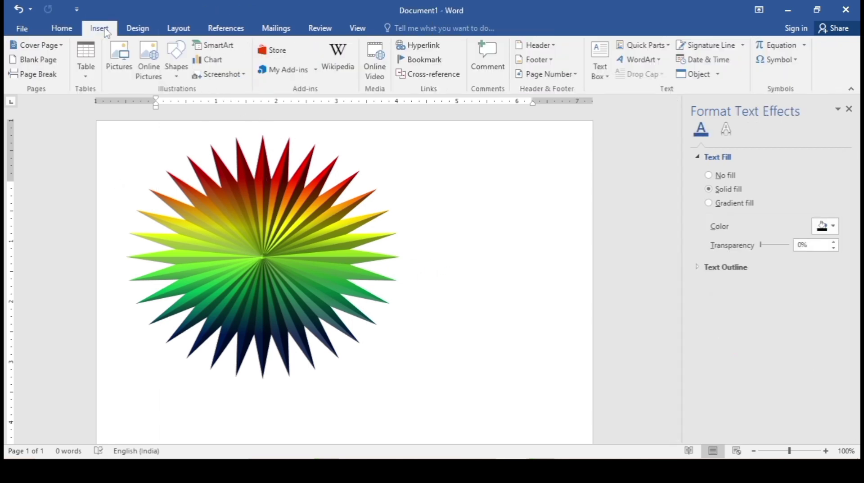
pyautogui.click(177, 63)
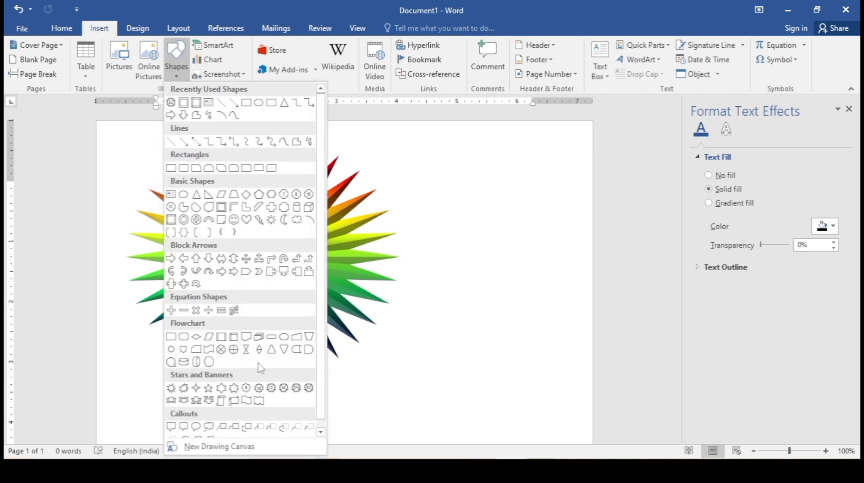
pyautogui.click(196, 388)
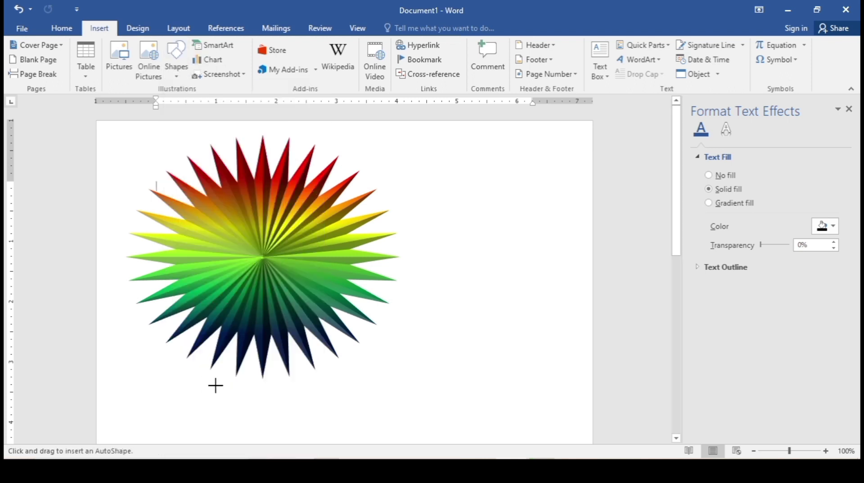
pyautogui.moveTo(464, 221)
pyautogui.mouseDown()
pyautogui.moveTo(548, 320)
pyautogui.moveTo(559, 317)
pyautogui.mouseUp()
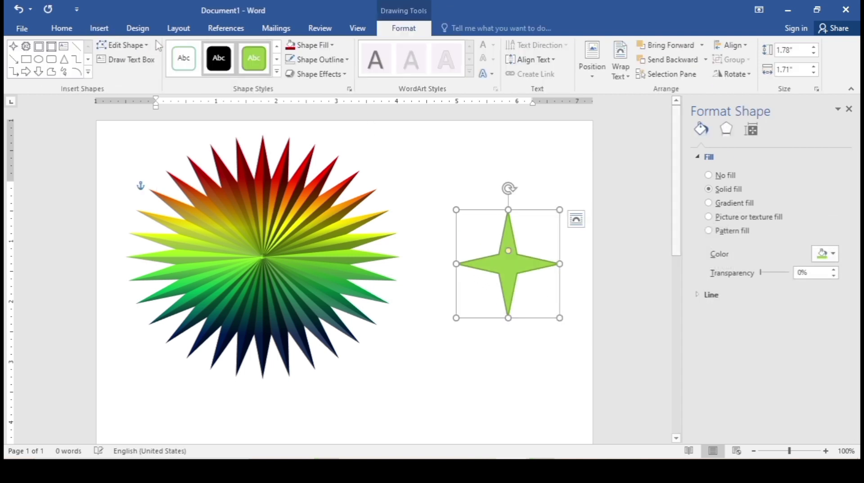
# Start editing the 4-point star's points and bow outward both edges meeting at its upper-left inner corner
pyautogui.click(123, 45)
pyautogui.click(131, 77)
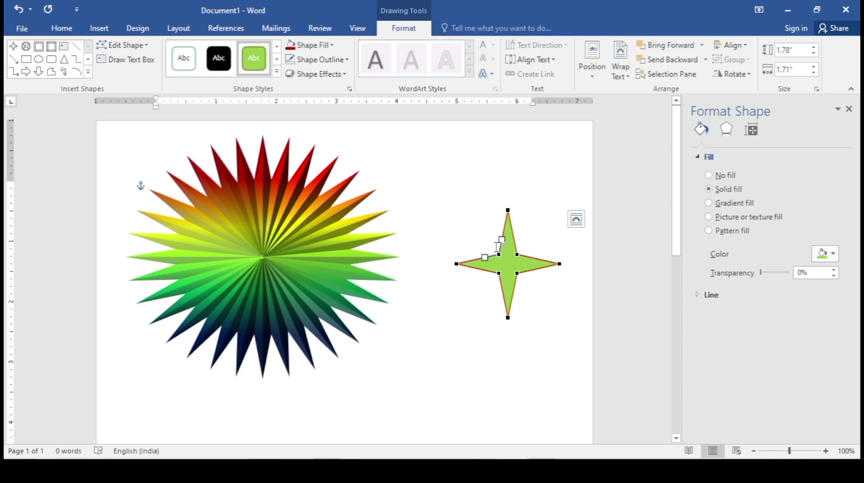
pyautogui.moveTo(502, 239); pyautogui.dragTo(463, 221)
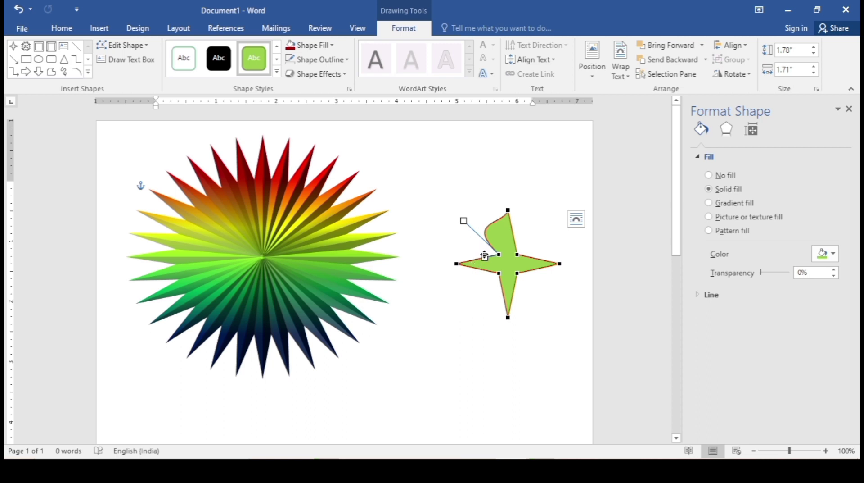
pyautogui.moveTo(485, 257); pyautogui.dragTo(463, 220)
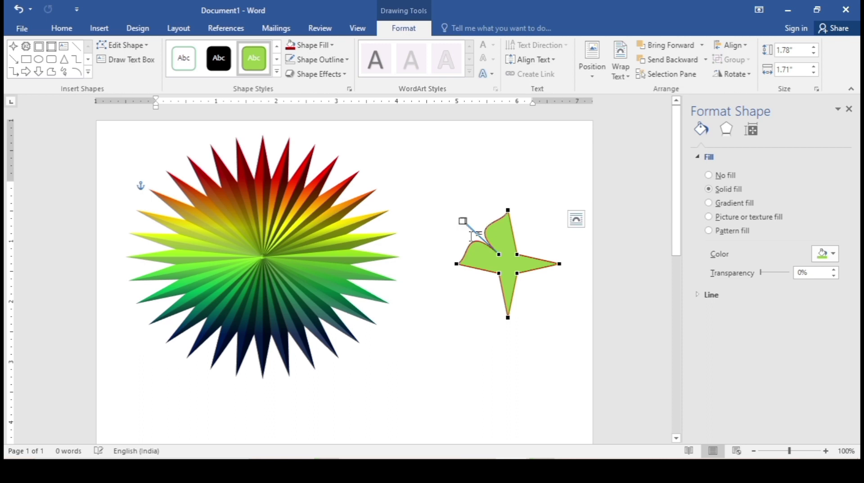
# Bow outward the edges at the other three inner corners to form four rounded petals, and raise the top petal's tip
pyautogui.click(517, 272)
pyautogui.moveTo(531, 269); pyautogui.dragTo(550, 307)
pyautogui.click(500, 274)
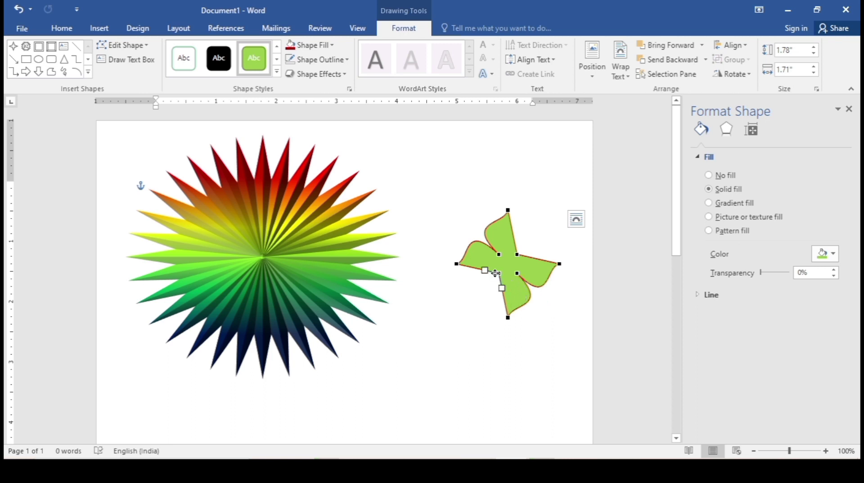
pyautogui.moveTo(485, 270); pyautogui.dragTo(469, 306)
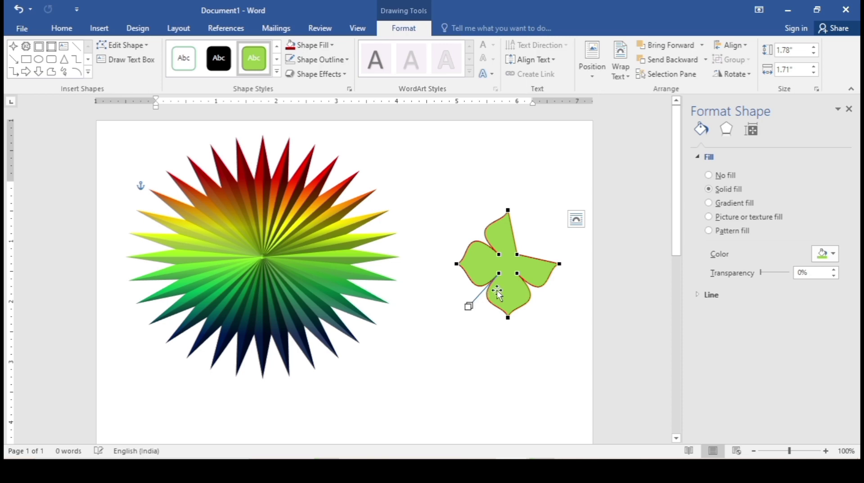
pyautogui.click(516, 253)
pyautogui.moveTo(516, 239); pyautogui.dragTo(547, 225)
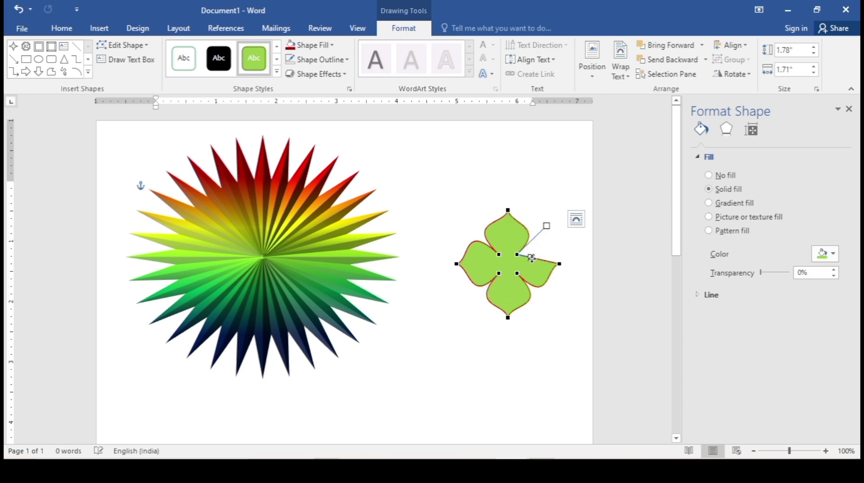
pyautogui.moveTo(532, 258); pyautogui.dragTo(508, 193)
# Pull the side and bottom petal tips outward to about 2.31" high and 2.32" wide overall, and finish editing the points
pyautogui.moveTo(559, 263); pyautogui.dragTo(578, 266)
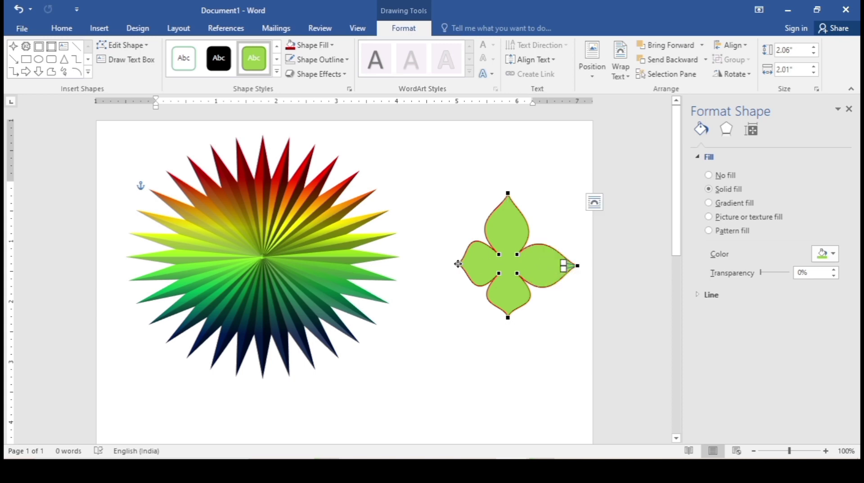
pyautogui.moveTo(458, 264); pyautogui.dragTo(438, 261)
pyautogui.moveTo(507, 317); pyautogui.dragTo(507, 333)
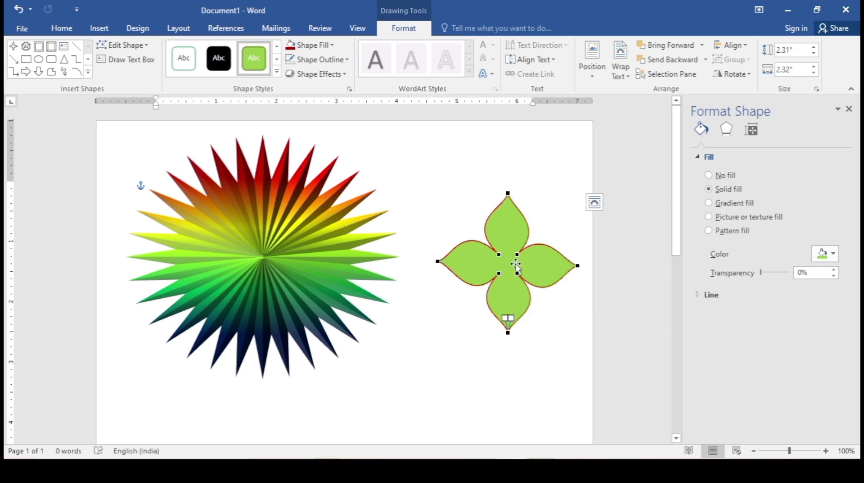
pyautogui.rightClick(516, 266)
pyautogui.click(570, 258)
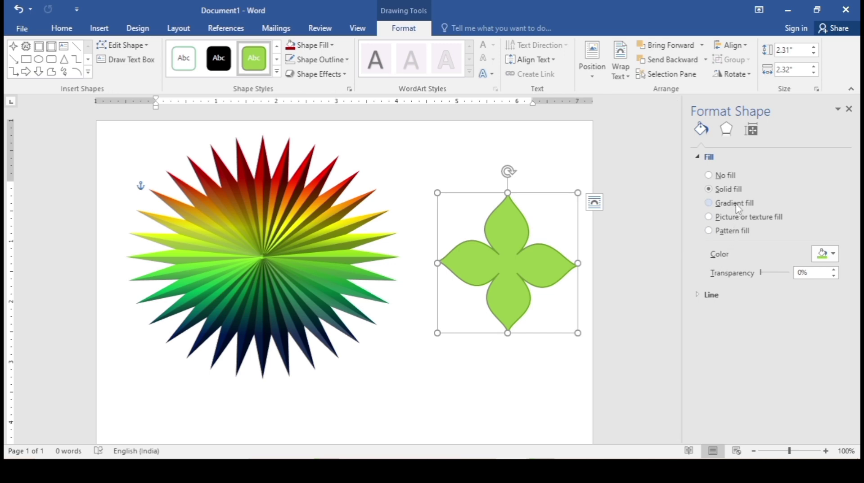
# Try an Angle top bevel 14 pt wide and 29 pt high on the four-petal shape
pyautogui.click(726, 129)
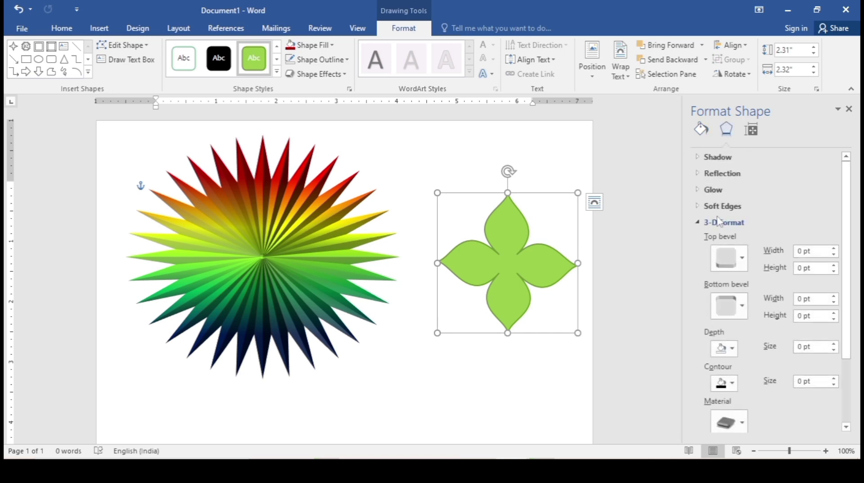
pyautogui.click(728, 258)
pyautogui.click(737, 381)
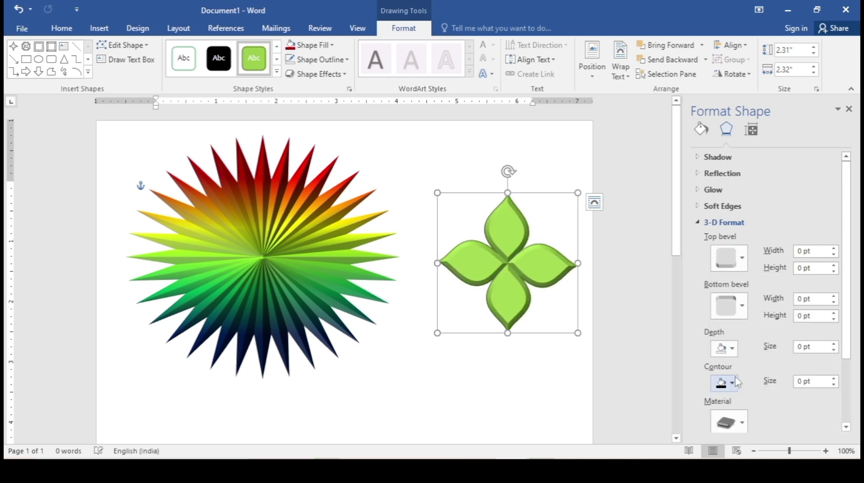
pyautogui.click(833, 251)
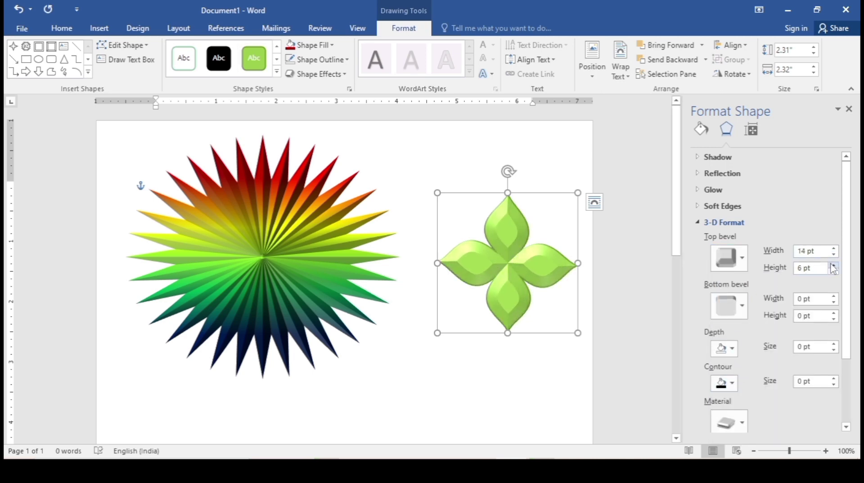
pyautogui.click(833, 265)
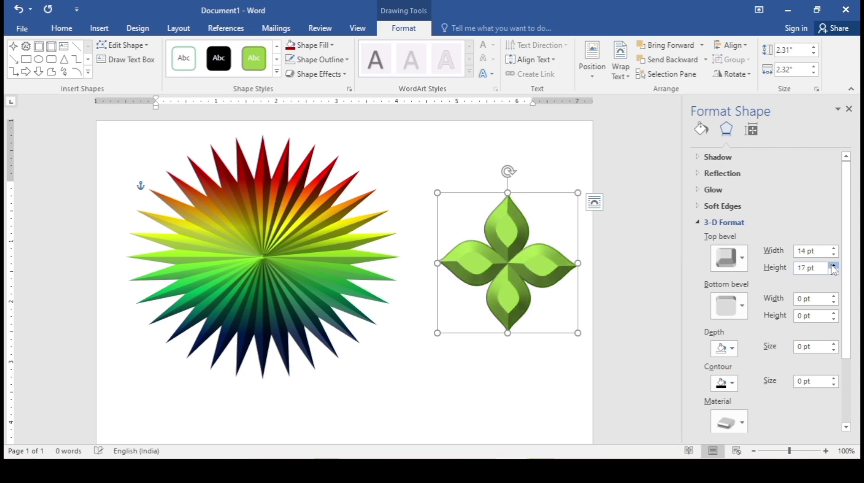
pyautogui.click(833, 265)
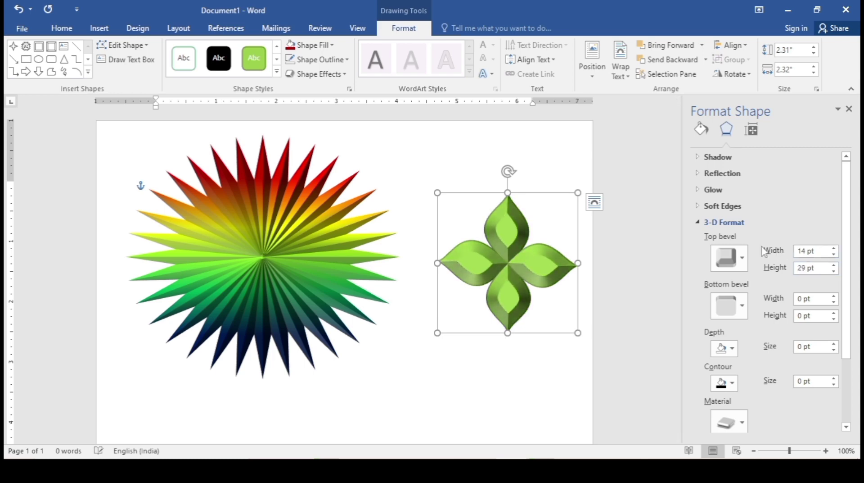
# Try a Circle top bevel 26.5 pt wide and 40 pt high on the four-petal shape
pyautogui.click(743, 263)
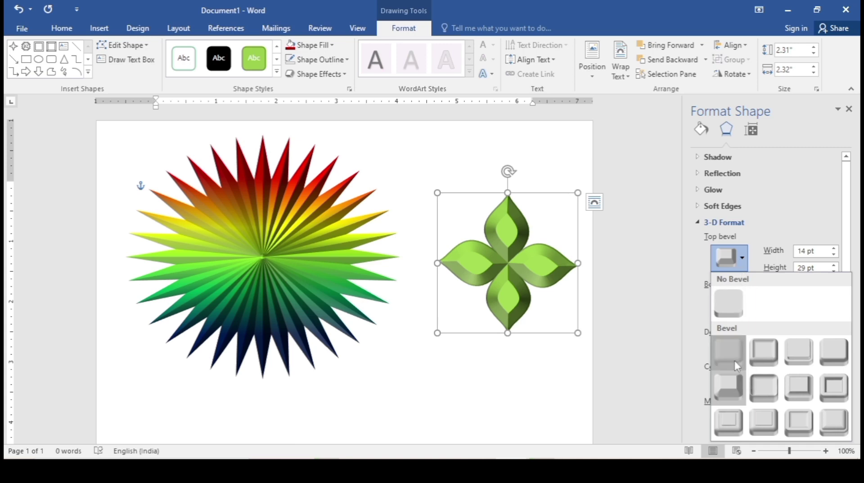
pyautogui.click(734, 360)
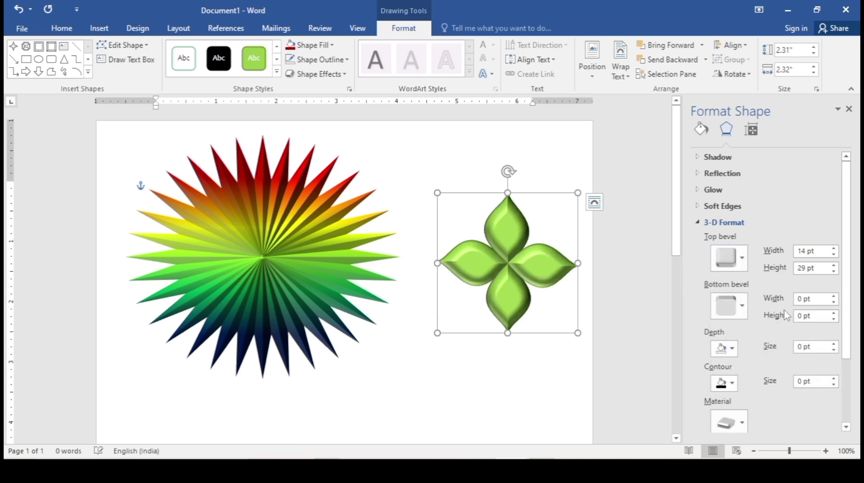
pyautogui.click(835, 249)
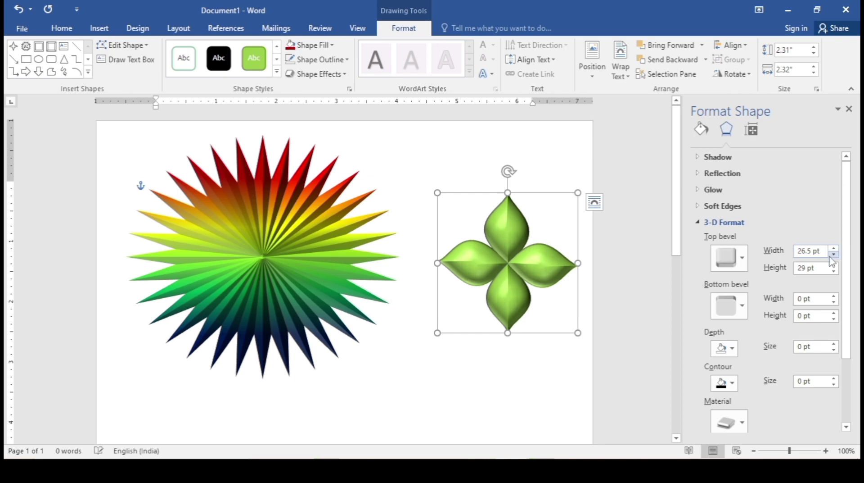
pyautogui.click(835, 266)
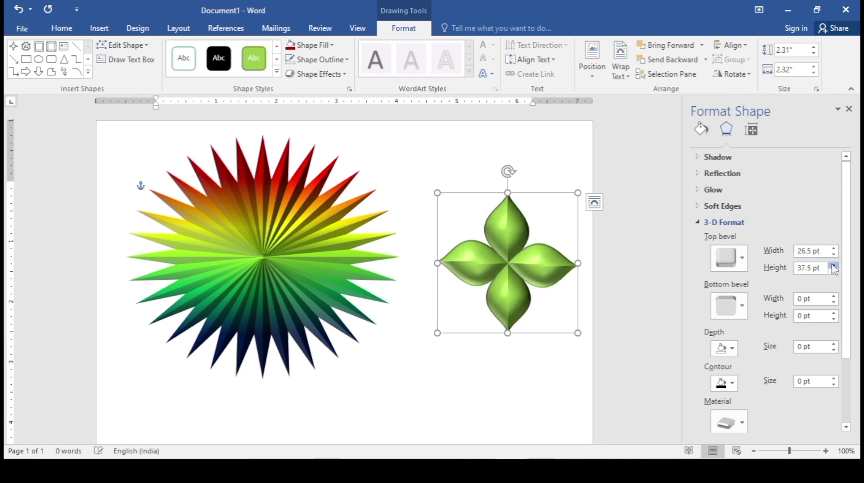
# Apply a Slope top bevel to the four-petal shape, 75 pt wide and 80 pt high
pyautogui.click(738, 258)
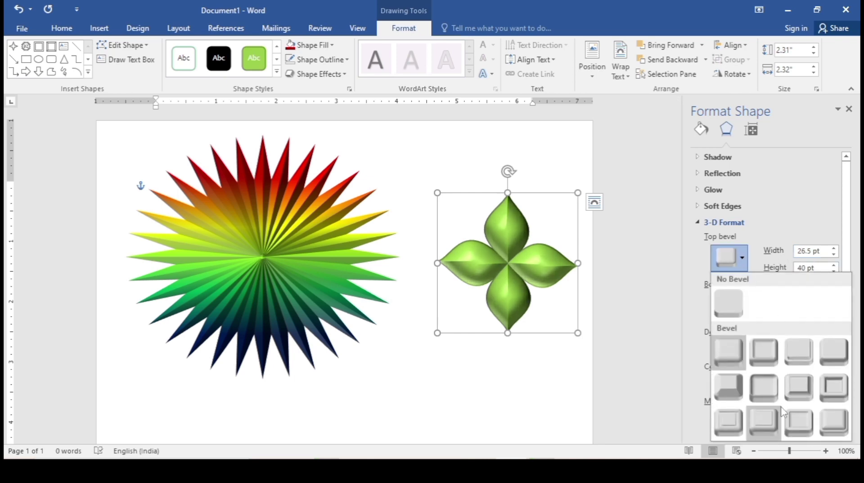
pyautogui.click(832, 387)
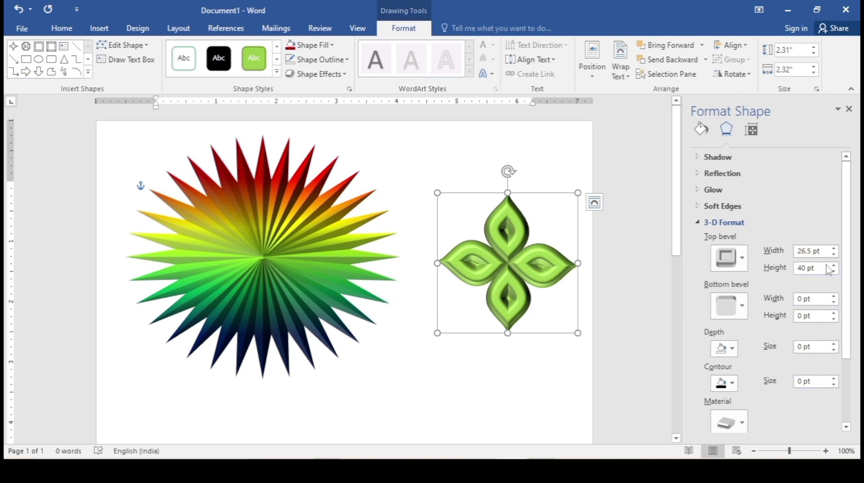
pyautogui.click(835, 249)
pyautogui.click(835, 249)
pyautogui.click(835, 248)
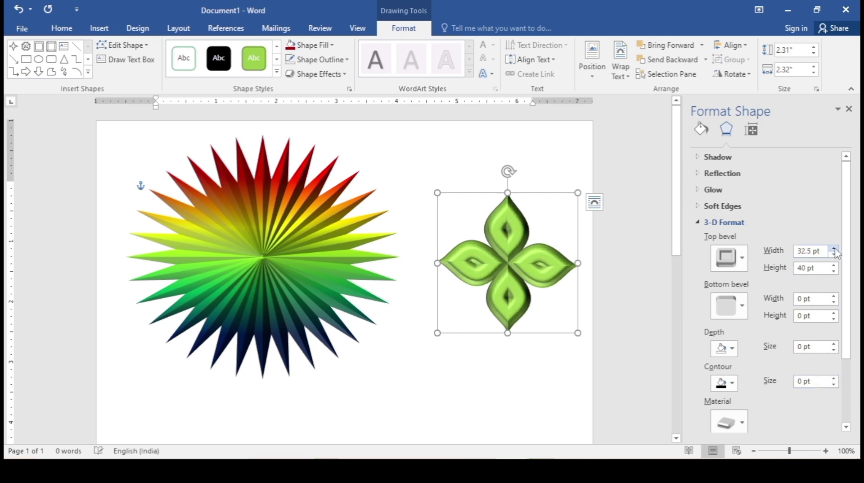
pyautogui.click(834, 268)
pyautogui.click(834, 269)
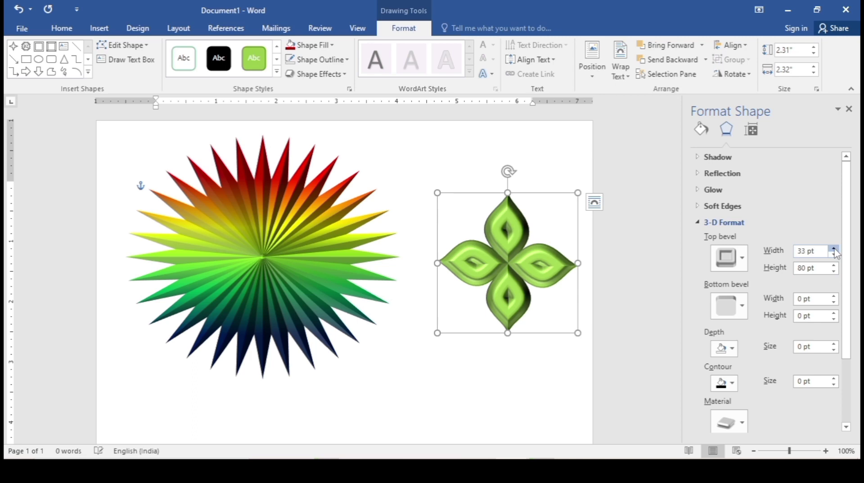
pyautogui.moveTo(835, 249); pyautogui.dragTo(835, 248)
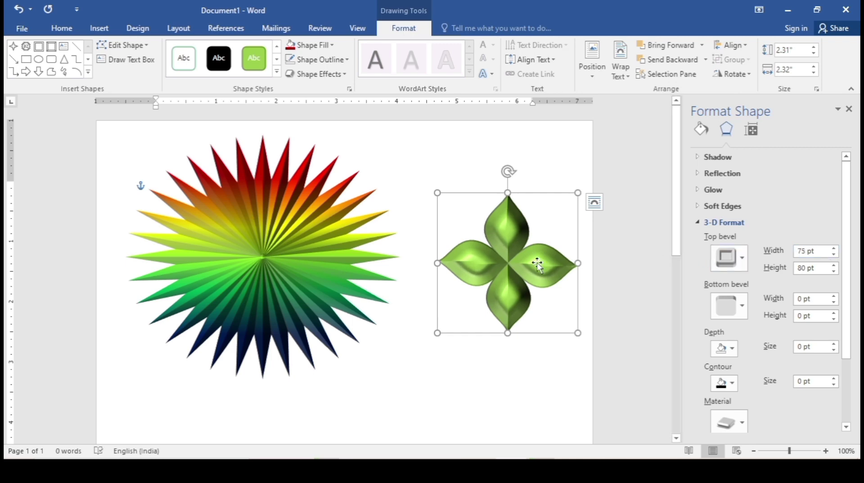
pyautogui.moveTo(540, 265); pyautogui.dragTo(507, 297)
pyautogui.hotkey('ctrl', 'z')
pyautogui.rightClick(514, 263)
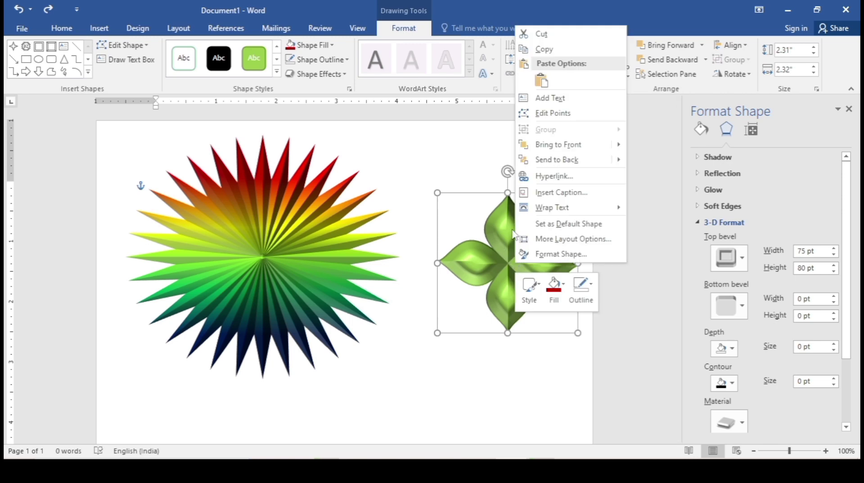
pyautogui.click(315, 45)
pyautogui.click(315, 45)
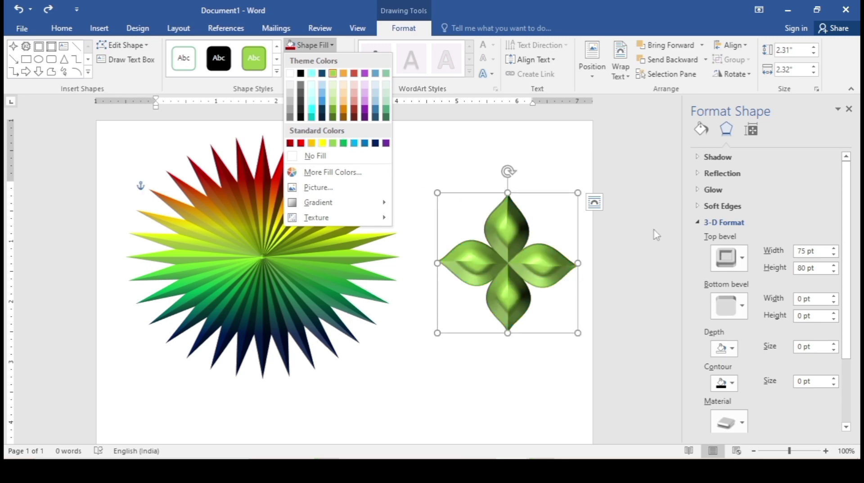
# Change the four-petal shape's fill to the red, yellow, green and dark blue linear gradient
pyautogui.click(703, 132)
pyautogui.click(702, 132)
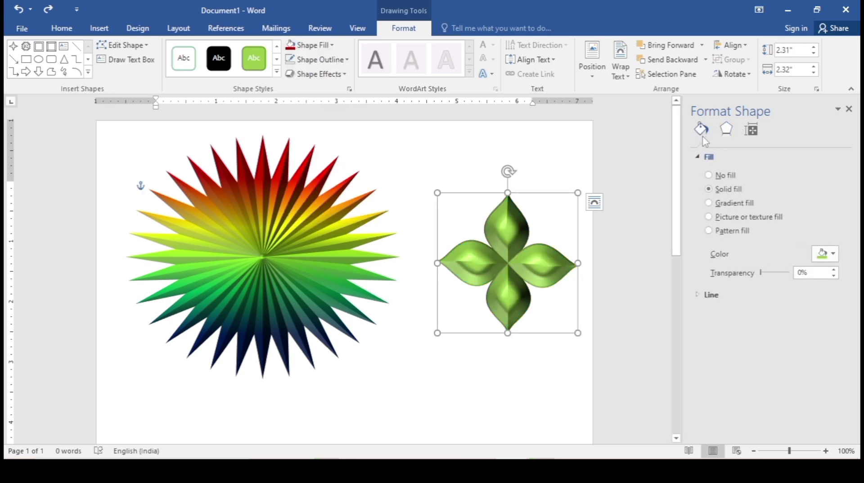
pyautogui.click(729, 204)
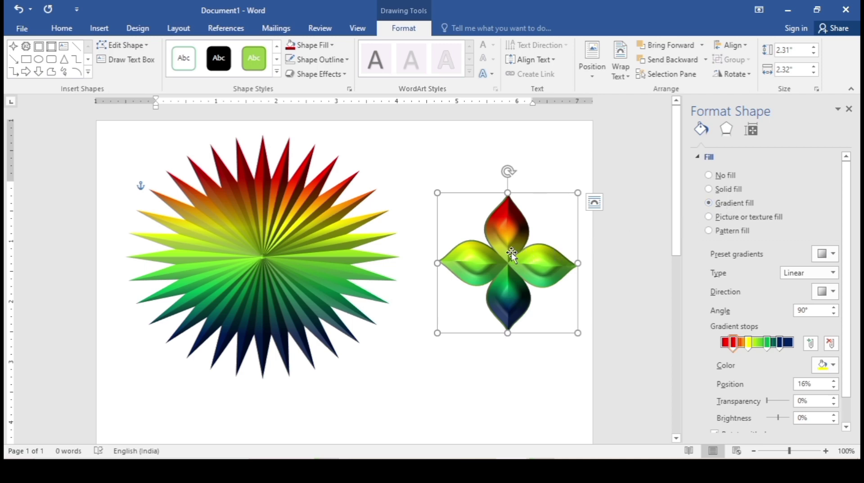
# Shrink the four-petal shape to about 1.63" high and 1.8" wide, and make a vertical column of three copies beside the star
pyautogui.moveTo(512, 254); pyautogui.dragTo(483, 185)
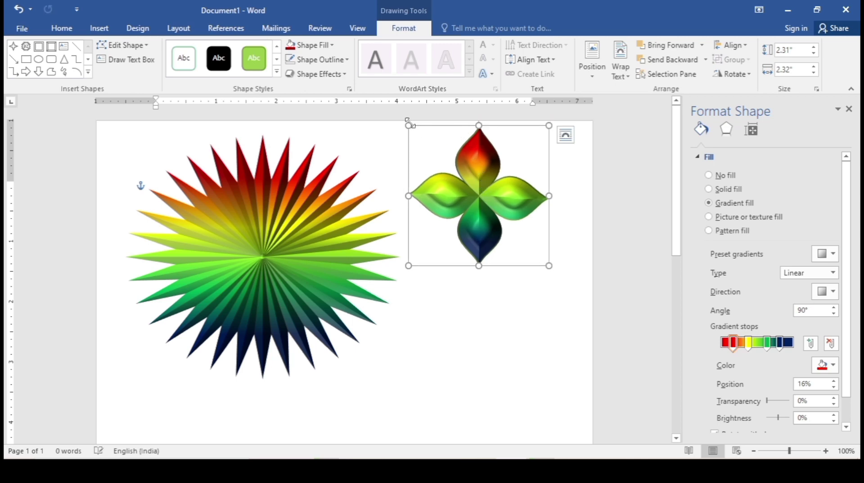
pyautogui.moveTo(408, 125); pyautogui.dragTo(440, 164)
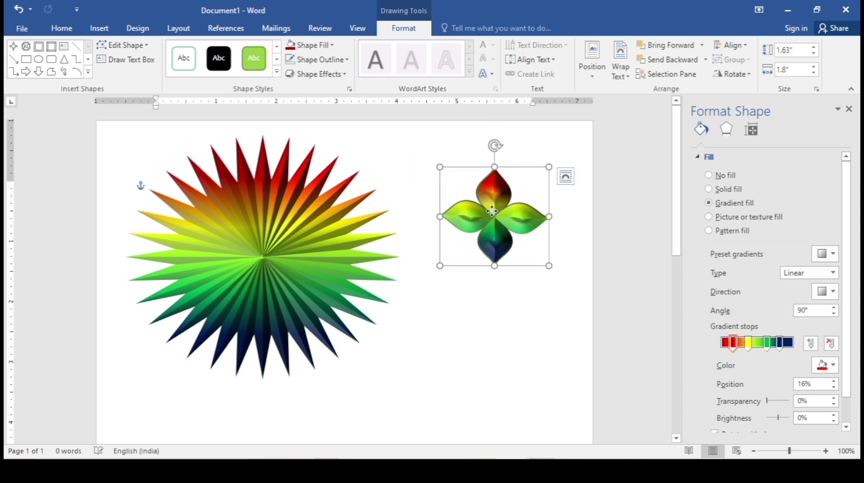
pyautogui.moveTo(488, 216); pyautogui.dragTo(475, 360)
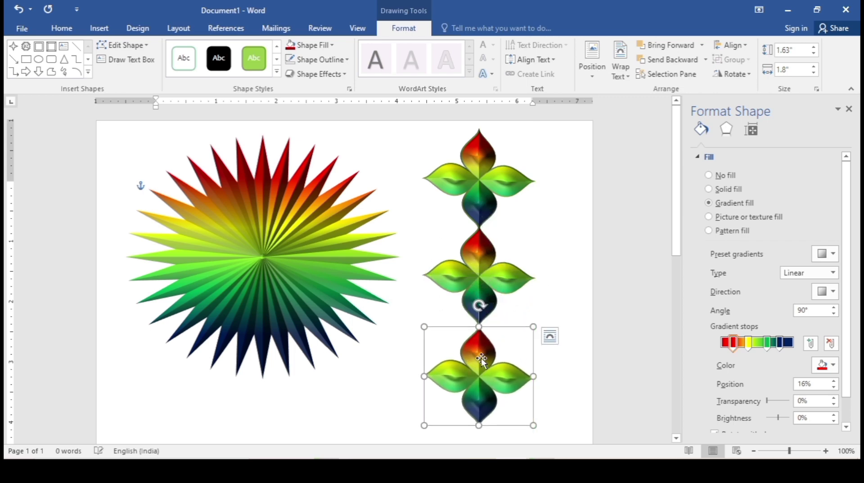
pyautogui.click(850, 109)
# Shrink the large star to about 2.85" high and 3.13" wide and shift it slightly toward the flower column
pyautogui.click(383, 240)
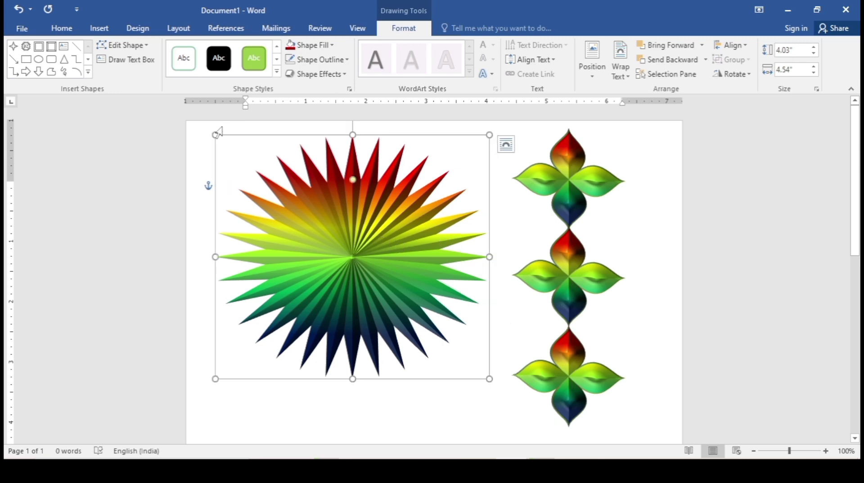
pyautogui.moveTo(217, 133); pyautogui.dragTo(301, 205)
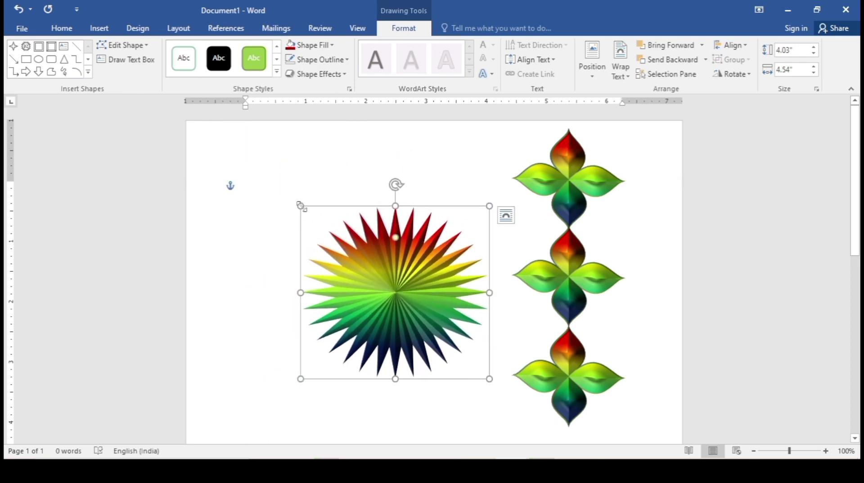
pyautogui.moveTo(419, 293); pyautogui.dragTo(434, 292)
# Try placing the column's top flower above the large star, and return it to the top of the column
pyautogui.click(570, 191)
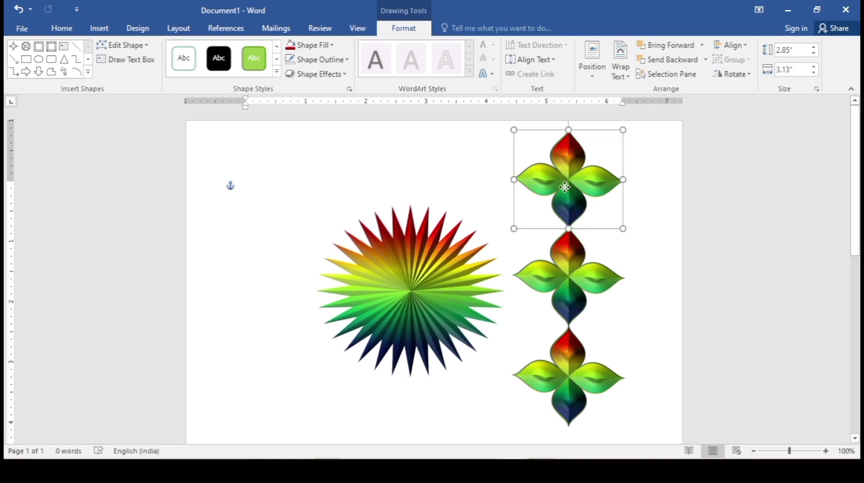
pyautogui.moveTo(571, 191); pyautogui.dragTo(406, 164)
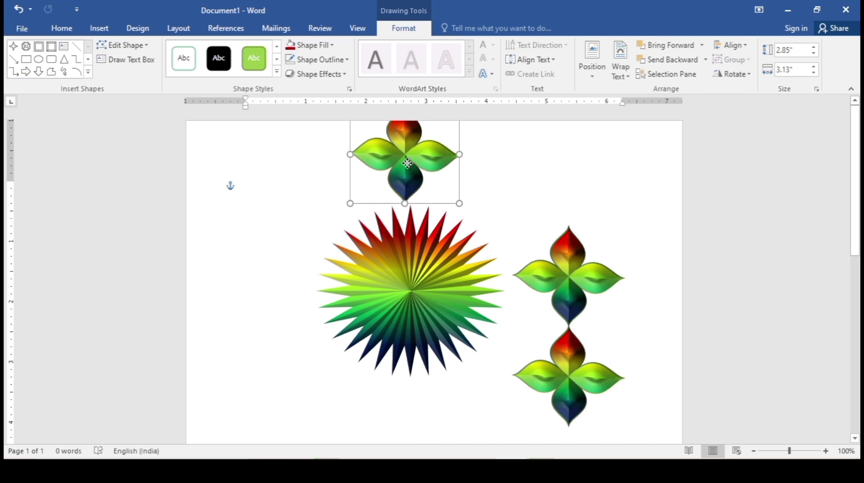
pyautogui.hotkey('ctrl', 'z')
pyautogui.hotkey('ctrl', 'z')
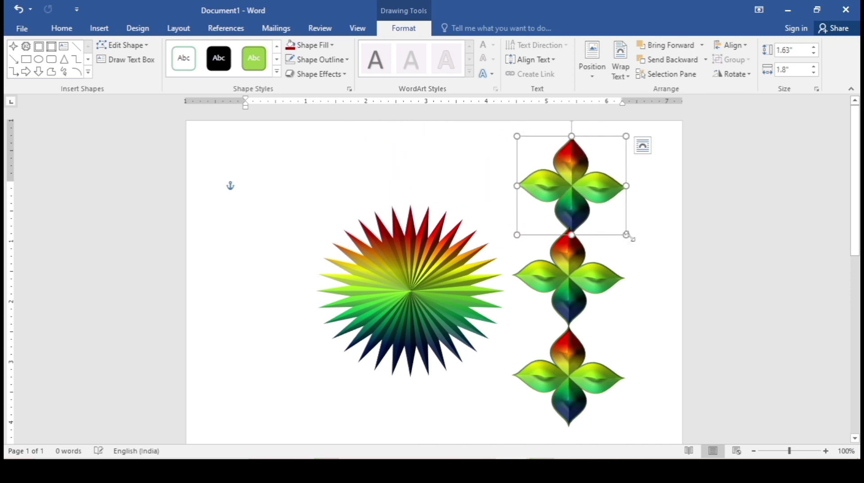
# Shrink the column's top flower to about 1.18" high and 1.28" wide and place it centred above the large star
pyautogui.moveTo(625, 234); pyautogui.dragTo(593, 205)
pyautogui.moveTo(561, 156); pyautogui.dragTo(417, 145)
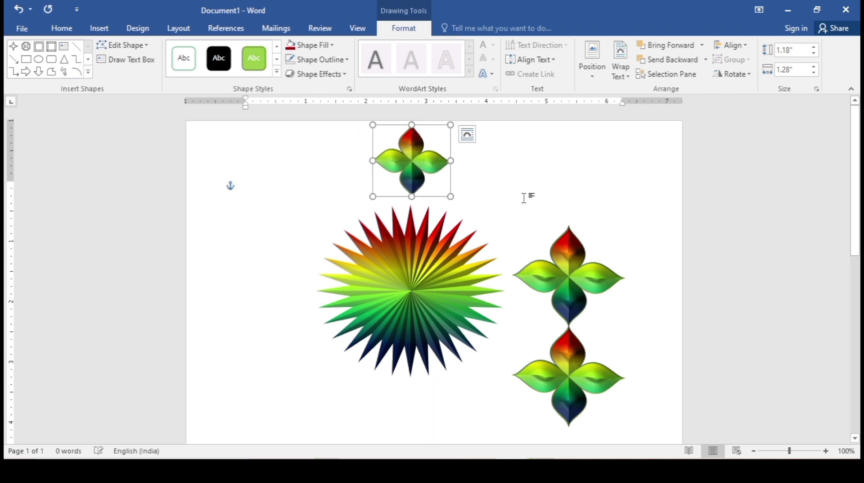
# Remove the two larger flowers beside the star by cutting them from the page
pyautogui.moveTo(554, 251); pyautogui.dragTo(568, 202)
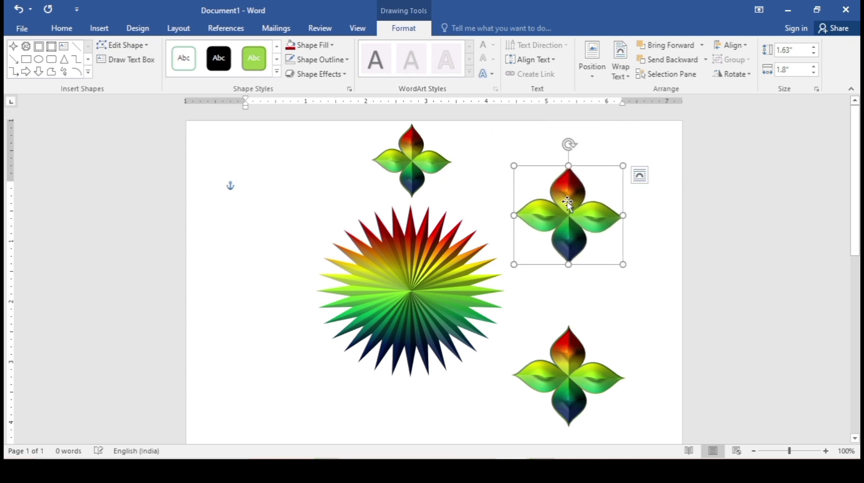
pyautogui.rightClick(569, 203)
pyautogui.click(590, 210)
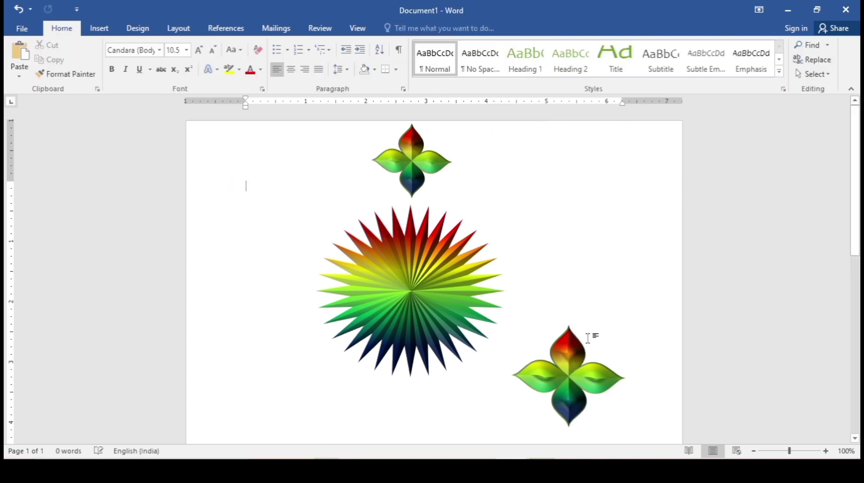
pyautogui.rightClick(583, 353)
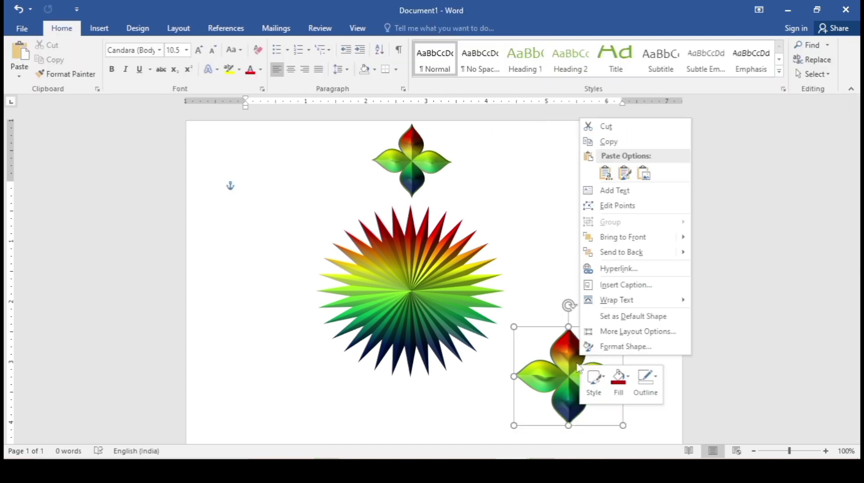
pyautogui.click(612, 127)
# Duplicate the small flower above the star six times
pyautogui.click(415, 163)
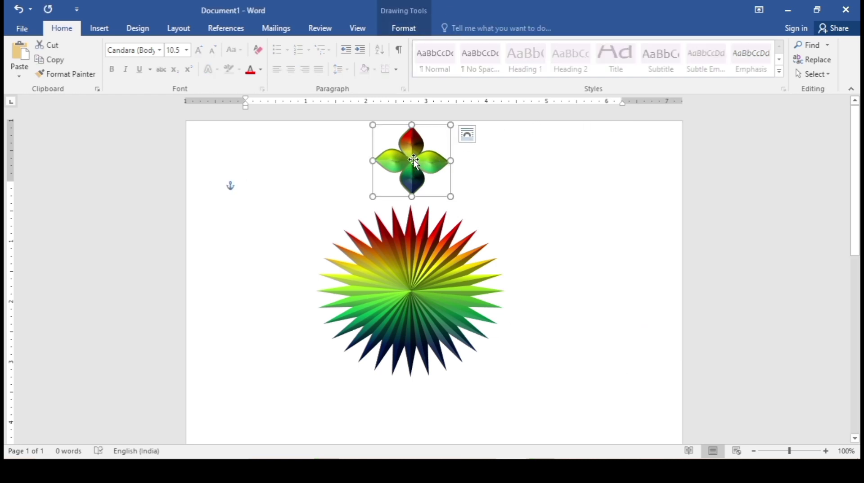
pyautogui.hotkey('ctrl', 'd')
pyautogui.hotkey('ctrl', 'd')
pyautogui.hotkey('ctrl', 'd')
pyautogui.hotkey('ctrl', 'd')
pyautogui.hotkey('ctrl', 'd')
pyautogui.hotkey('ctrl', 'd')
pyautogui.hotkey('ctrl', 'd')
pyautogui.hotkey('ctrl', 'd')
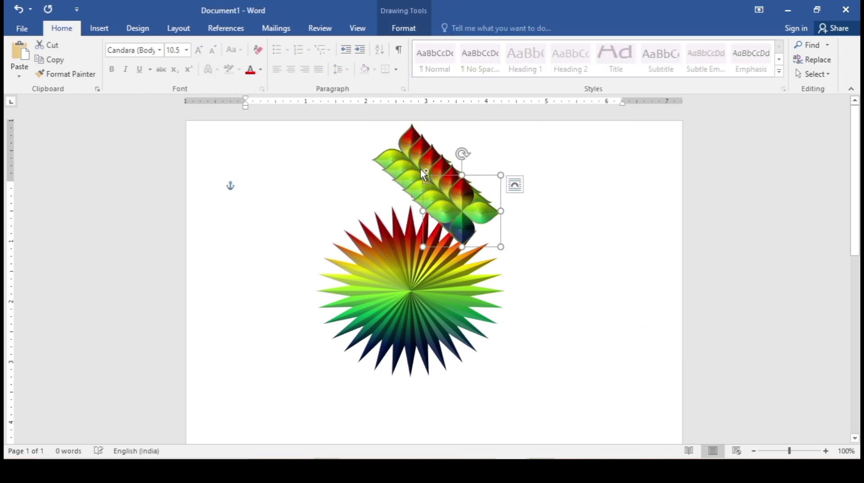
# Spread the six copies around the star, two on its left, two on its right and two below it
pyautogui.moveTo(468, 230); pyautogui.dragTo(270, 284)
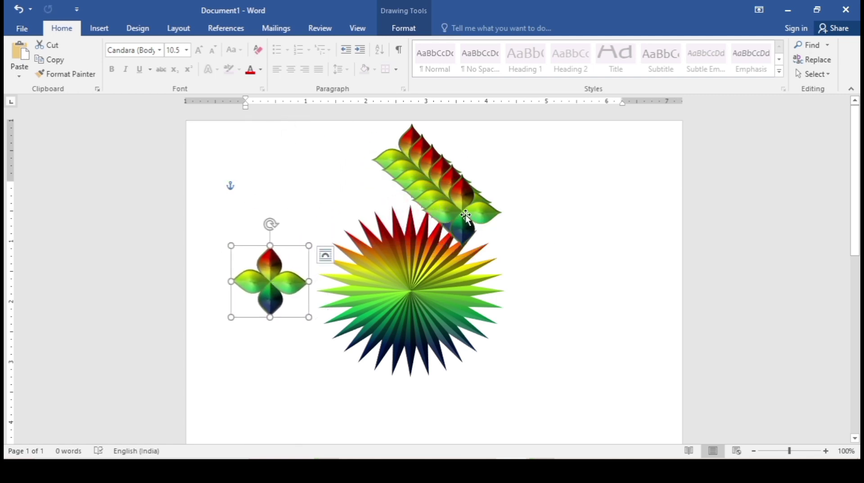
pyautogui.moveTo(466, 214); pyautogui.dragTo(554, 296)
pyautogui.moveTo(453, 196); pyautogui.dragTo(407, 404)
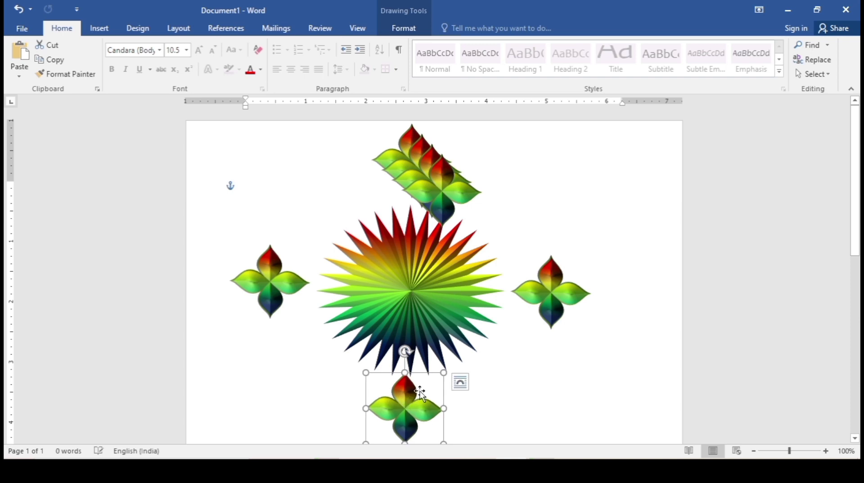
pyautogui.moveTo(447, 193); pyautogui.dragTo(556, 223)
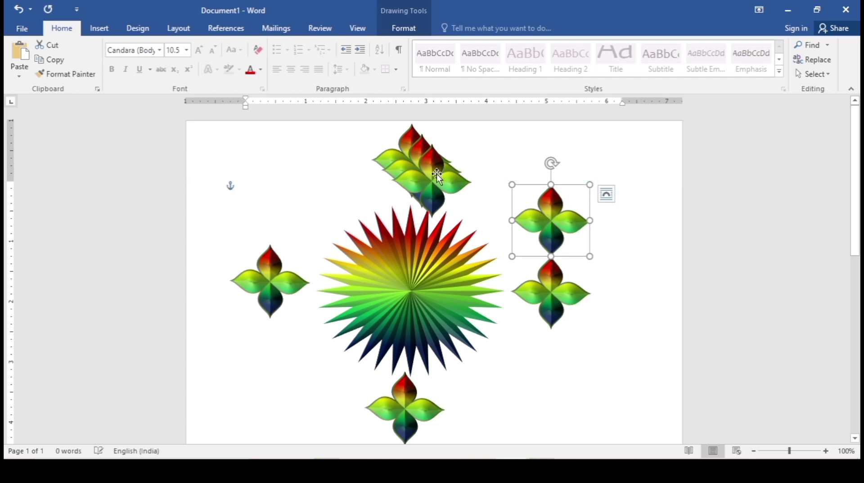
pyautogui.moveTo(436, 174); pyautogui.dragTo(489, 400)
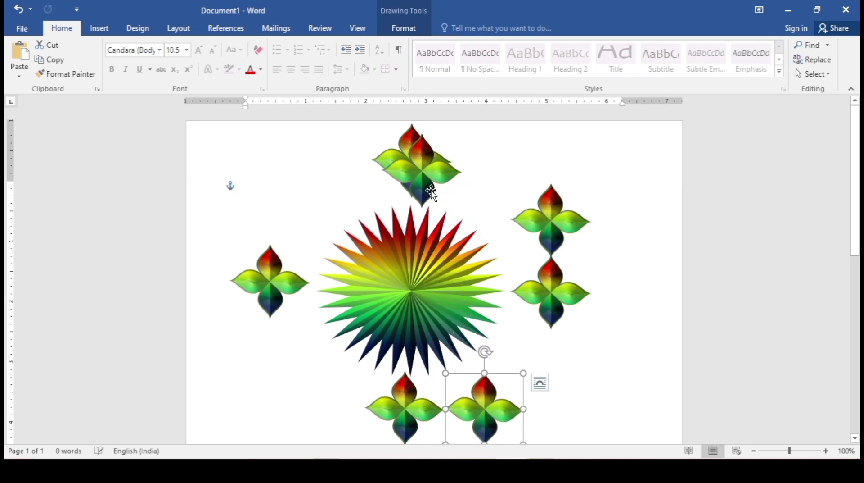
pyautogui.moveTo(431, 192); pyautogui.dragTo(277, 212)
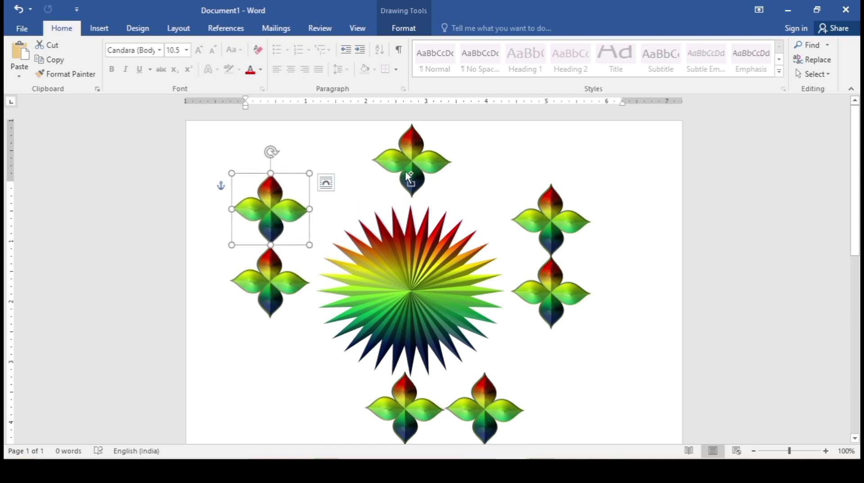
# Add three more copies of the small flower at the star's lower left, upper right and upper left
pyautogui.hotkey('ctrl', 'v')
pyautogui.moveTo(288, 231); pyautogui.dragTo(277, 356)
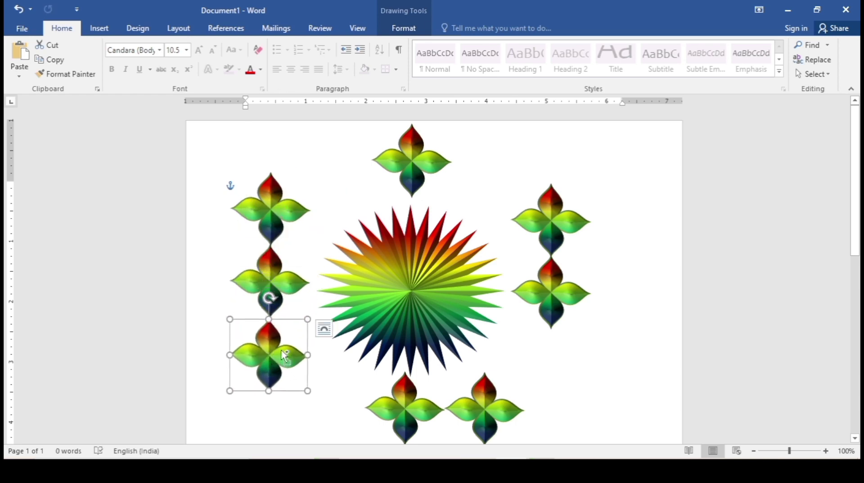
pyautogui.hotkey('ctrl', 'v')
pyautogui.moveTo(274, 360); pyautogui.dragTo(479, 175)
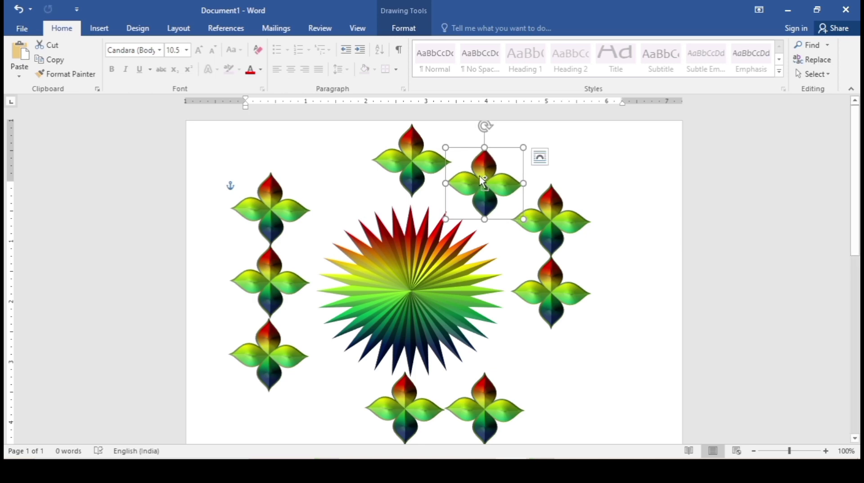
pyautogui.hotkey('ctrl', 'd')
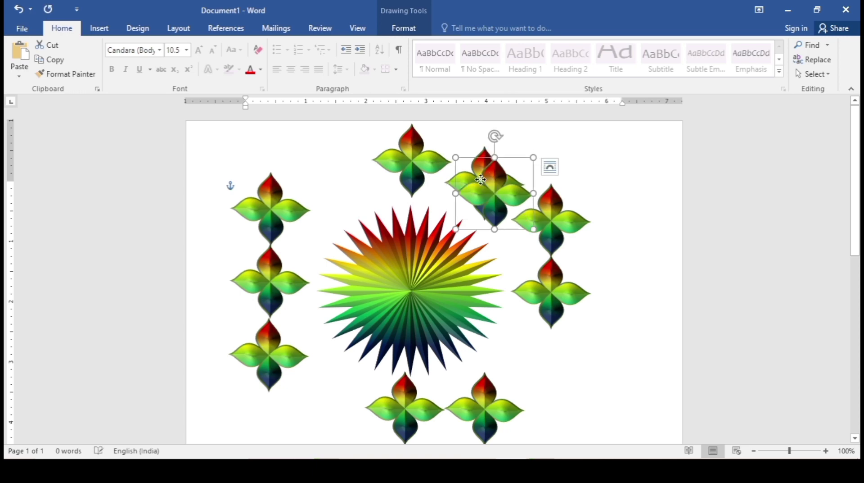
pyautogui.moveTo(481, 179); pyautogui.dragTo(333, 164)
# Rearrange the two right-hand flowers and the lower-right flower into a curve following the star's right side
pyautogui.moveTo(552, 306); pyautogui.dragTo(542, 361)
pyautogui.moveTo(563, 229)
pyautogui.mouseDown()
pyautogui.moveTo(552, 224)
pyautogui.moveTo(548, 257)
pyautogui.moveTo(551, 234)
pyautogui.mouseUp()
pyautogui.moveTo(551, 329); pyautogui.dragTo(558, 291)
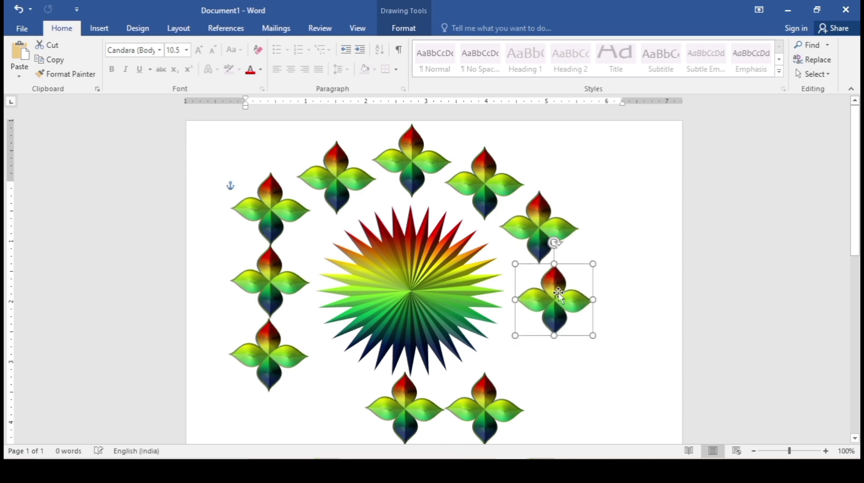
pyautogui.moveTo(487, 406); pyautogui.dragTo(533, 363)
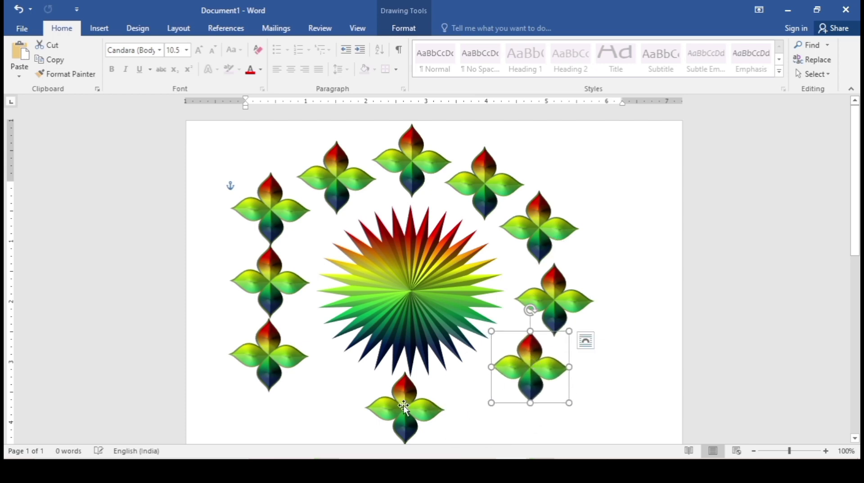
# Shift the bottom flower to the right, and add two copies of it, directly below the star and at its lower left
pyautogui.moveTo(404, 407)
pyautogui.mouseDown()
pyautogui.moveTo(482, 407)
pyautogui.moveTo(386, 398)
pyautogui.moveTo(392, 412)
pyautogui.mouseUp()
pyautogui.hotkey('ctrl', 'd')
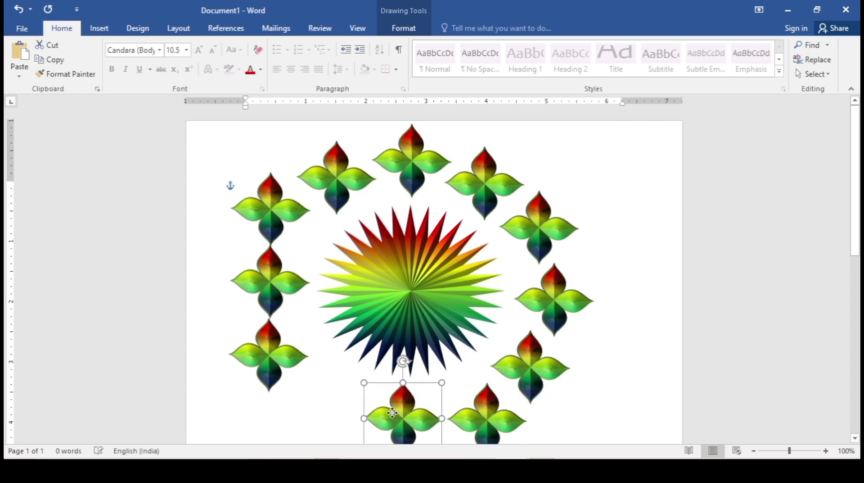
pyautogui.moveTo(393, 415)
pyautogui.mouseDown()
pyautogui.moveTo(401, 402)
pyautogui.moveTo(400, 423)
pyautogui.mouseUp()
pyautogui.scroll(-10, 440, 428)
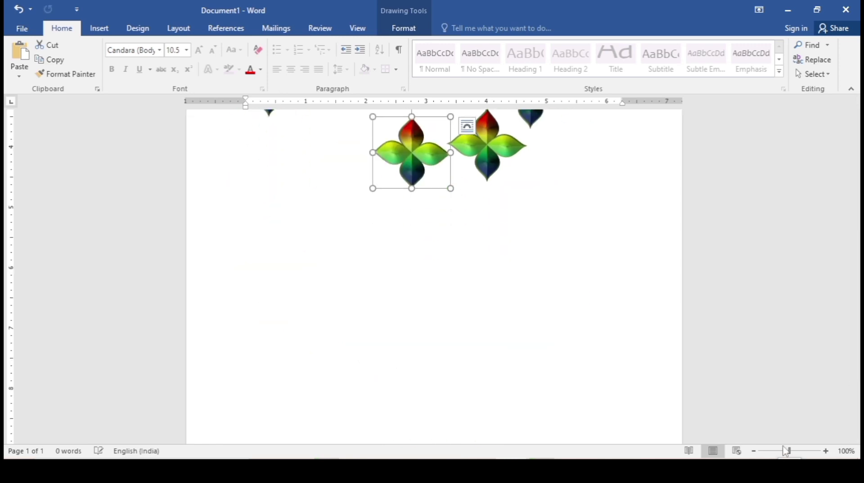
pyautogui.moveTo(790, 451); pyautogui.dragTo(781, 452)
pyautogui.scroll(8, 508, 283)
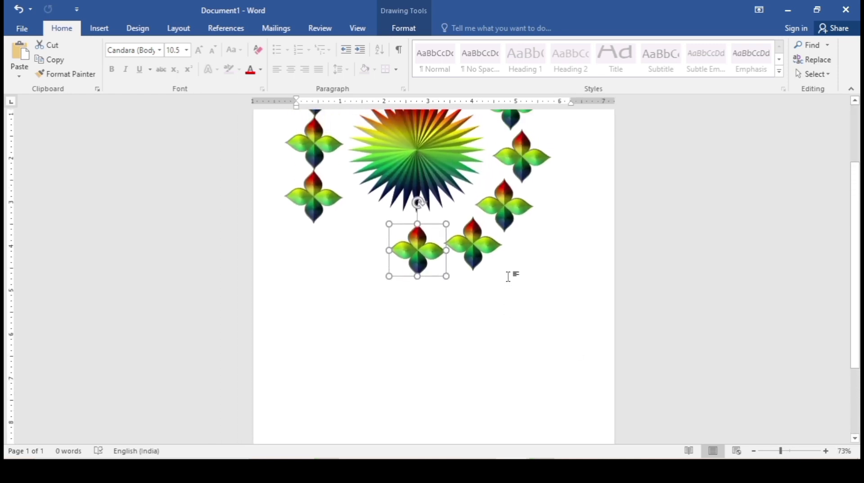
pyautogui.scroll(1, 509, 275)
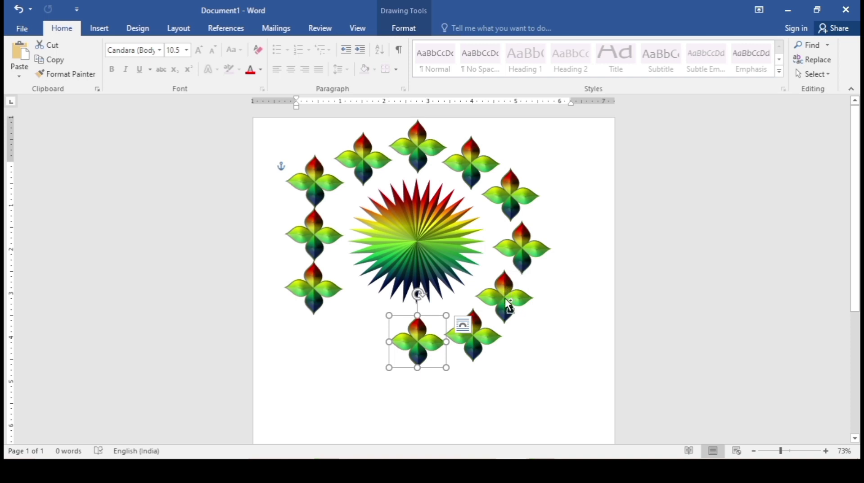
pyautogui.hotkey('ctrl', 'd')
pyautogui.moveTo(426, 363); pyautogui.dragTo(366, 331)
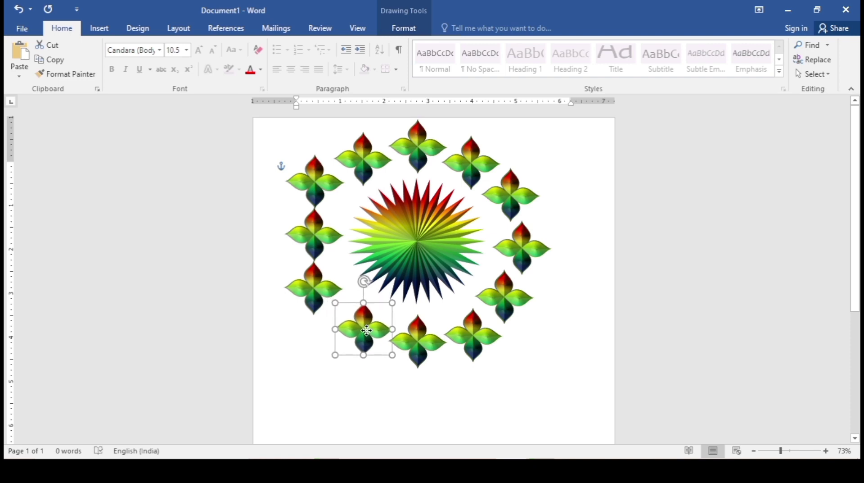
# Reposition the three flowers on the star's left side so they curve around it and close the ring
pyautogui.moveTo(315, 285); pyautogui.dragTo(317, 306)
pyautogui.moveTo(321, 243); pyautogui.dragTo(308, 268)
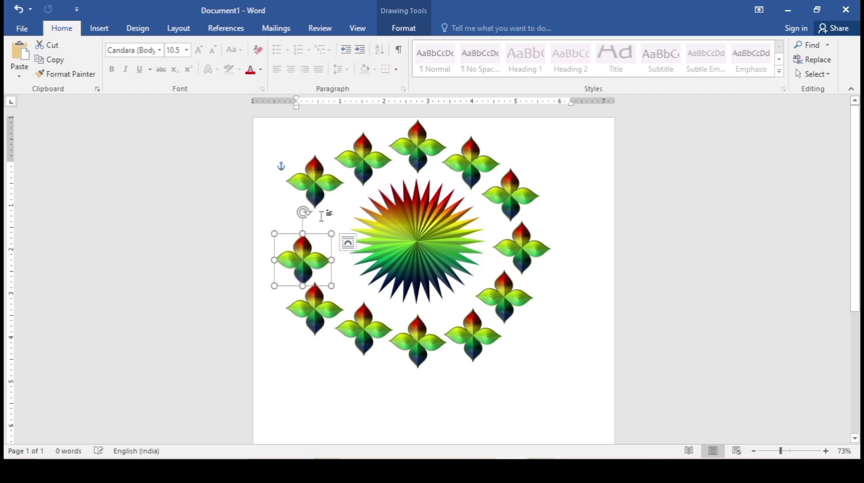
pyautogui.doubleClick(313, 180)
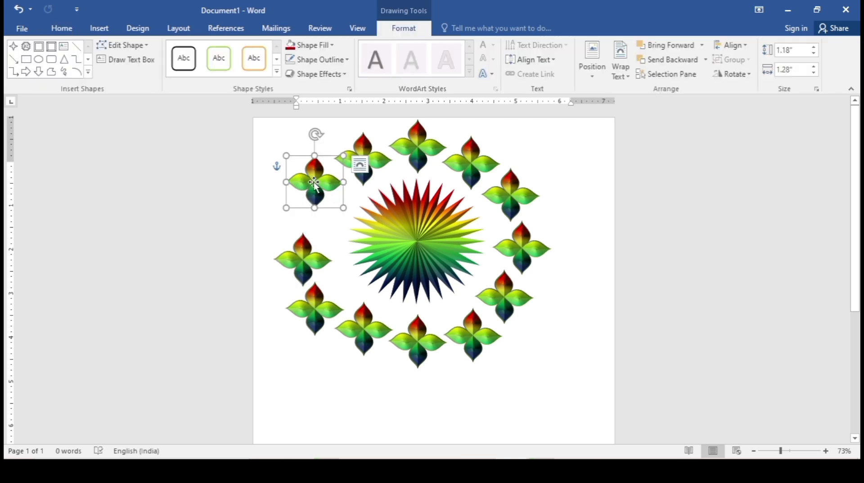
pyautogui.moveTo(313, 182); pyautogui.dragTo(333, 163)
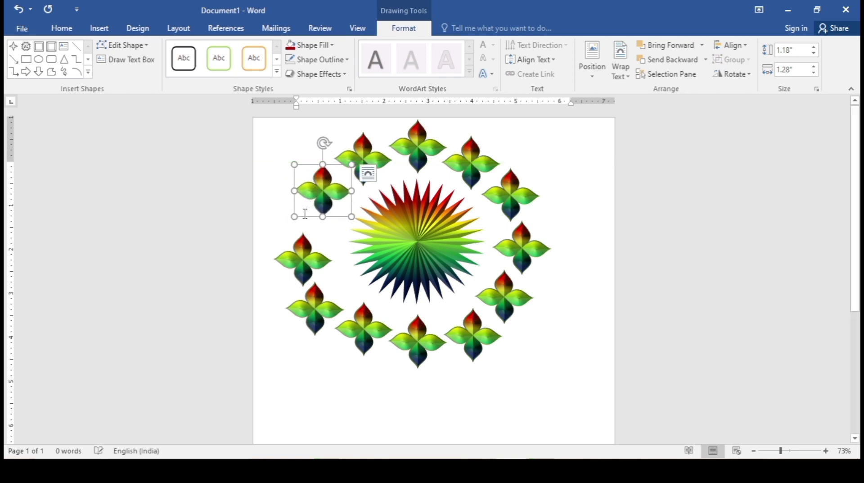
pyautogui.click(301, 257)
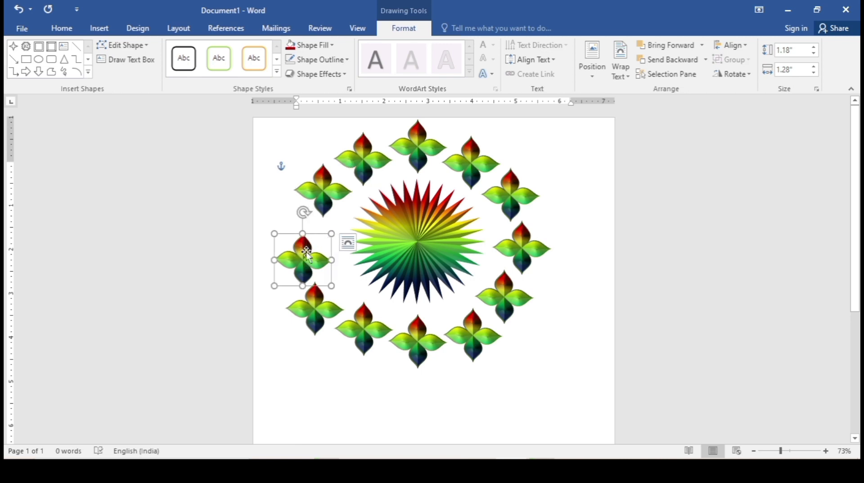
pyautogui.moveTo(307, 254); pyautogui.dragTo(315, 237)
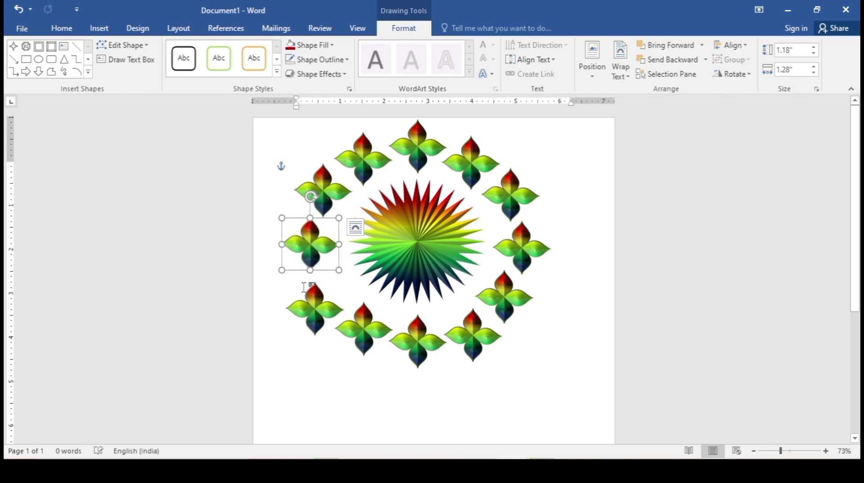
pyautogui.click(311, 305)
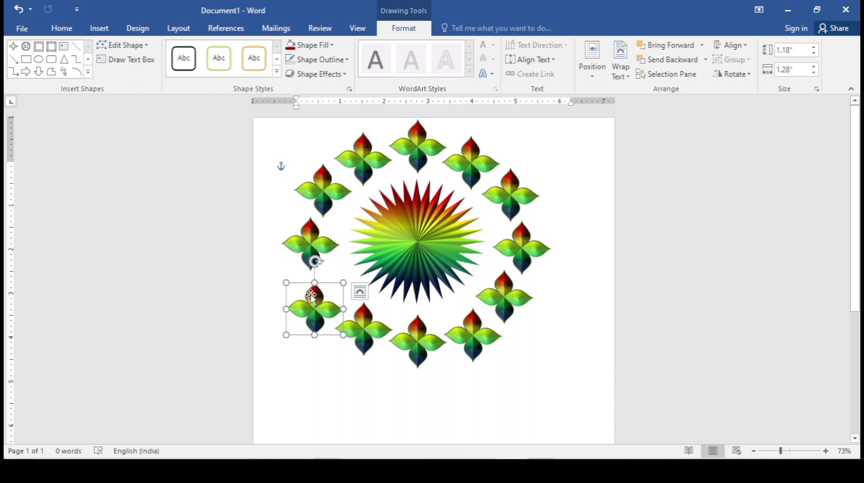
pyautogui.moveTo(311, 296); pyautogui.dragTo(310, 290)
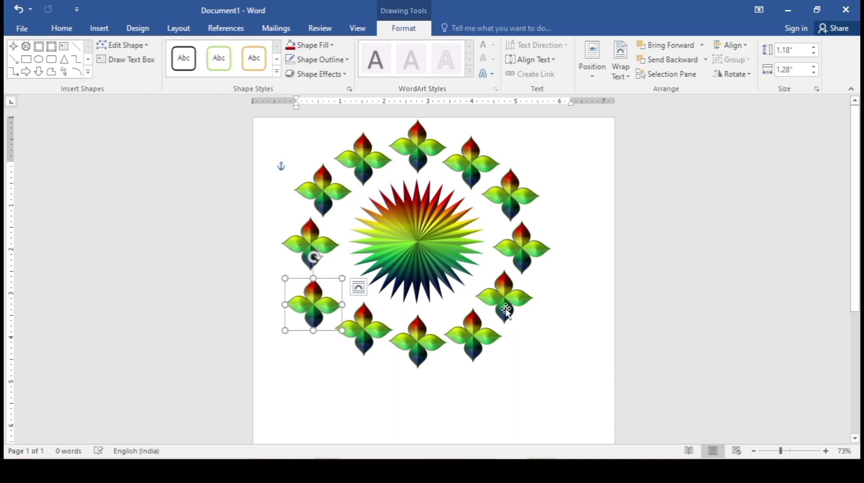
pyautogui.click(557, 316)
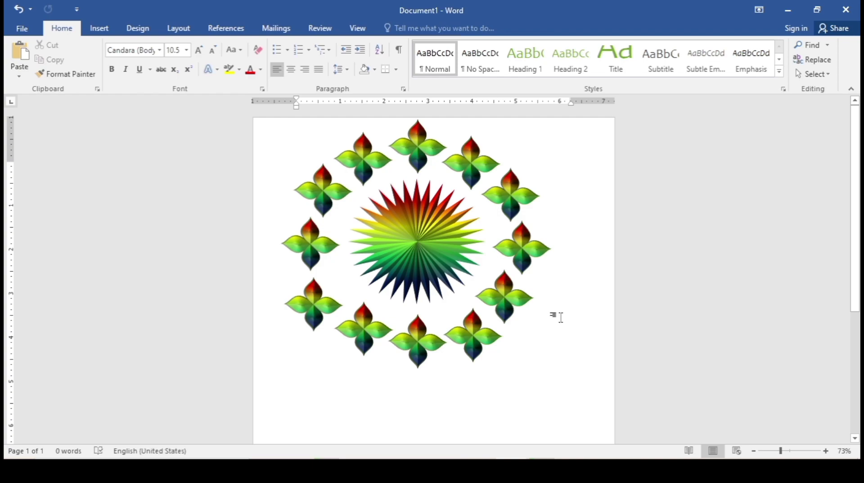